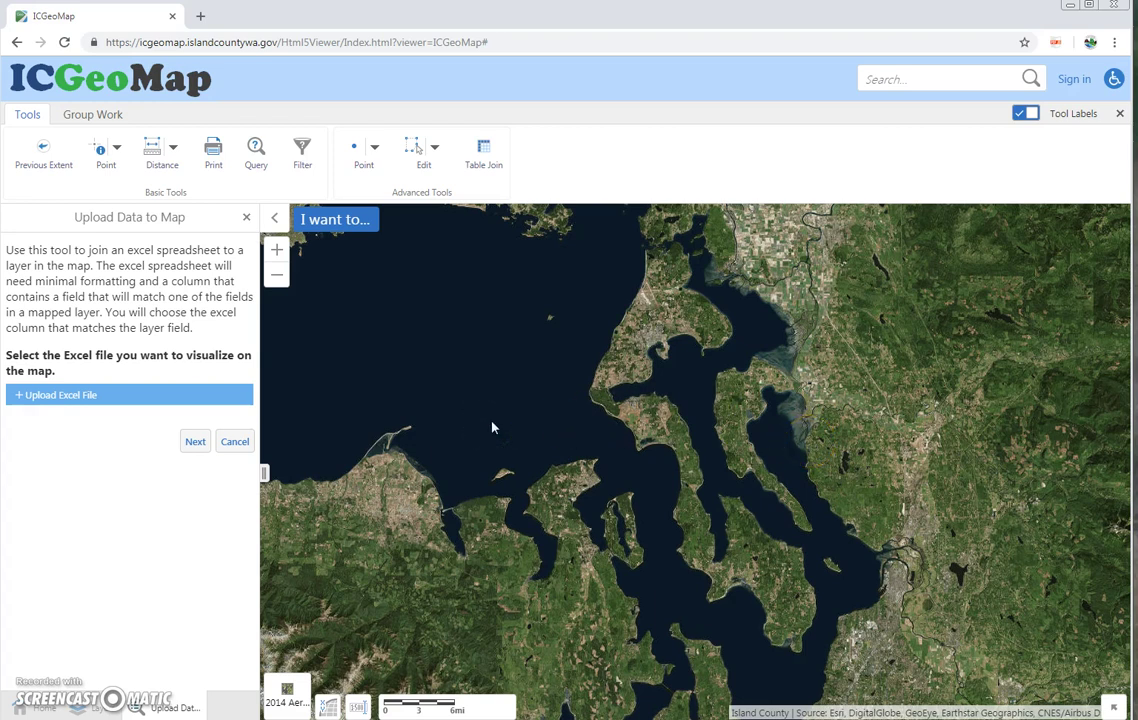
Upload the Excel file ClintonWaterDistrict.xlsx from the WorkflowPilotProject folder and continue to the field-matching page.
{"action": "left_click", "coordinate": [174, 395]}
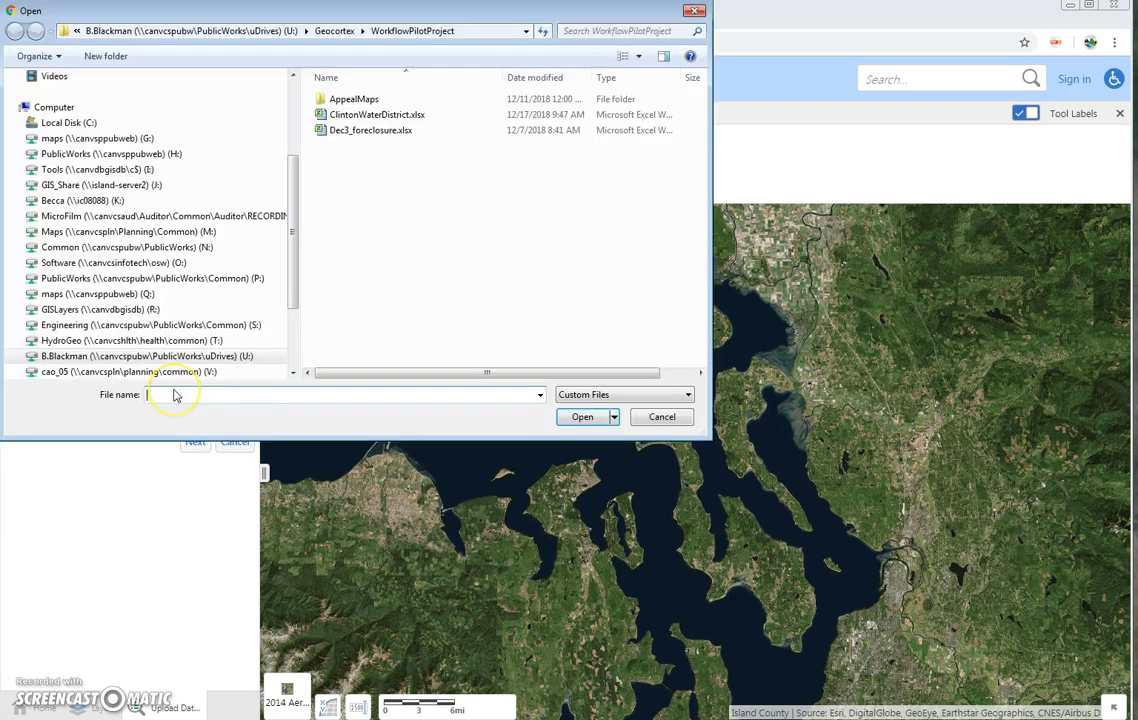
{"action": "left_click", "coordinate": [320, 114]}
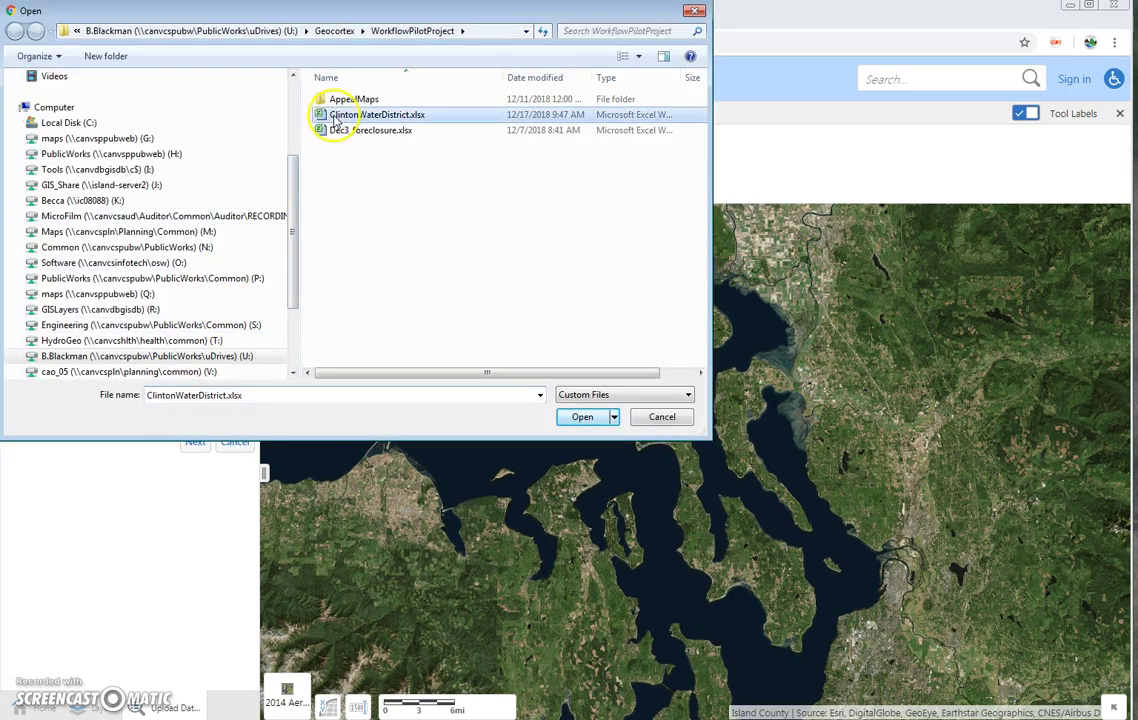
{"action": "left_click", "coordinate": [581, 417]}
{"action": "left_click", "coordinate": [199, 470]}
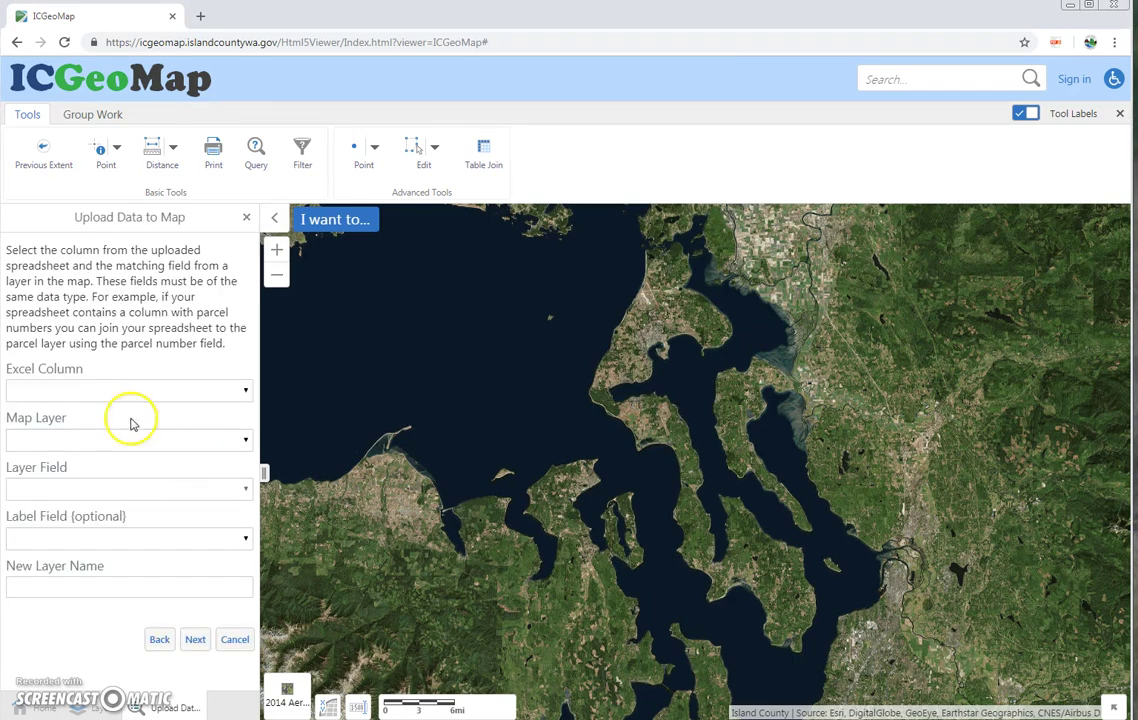
Match the Excel column Parcel Number to the Parcel Number field of the Parcels map layer.
{"action": "left_click", "coordinate": [65, 390]}
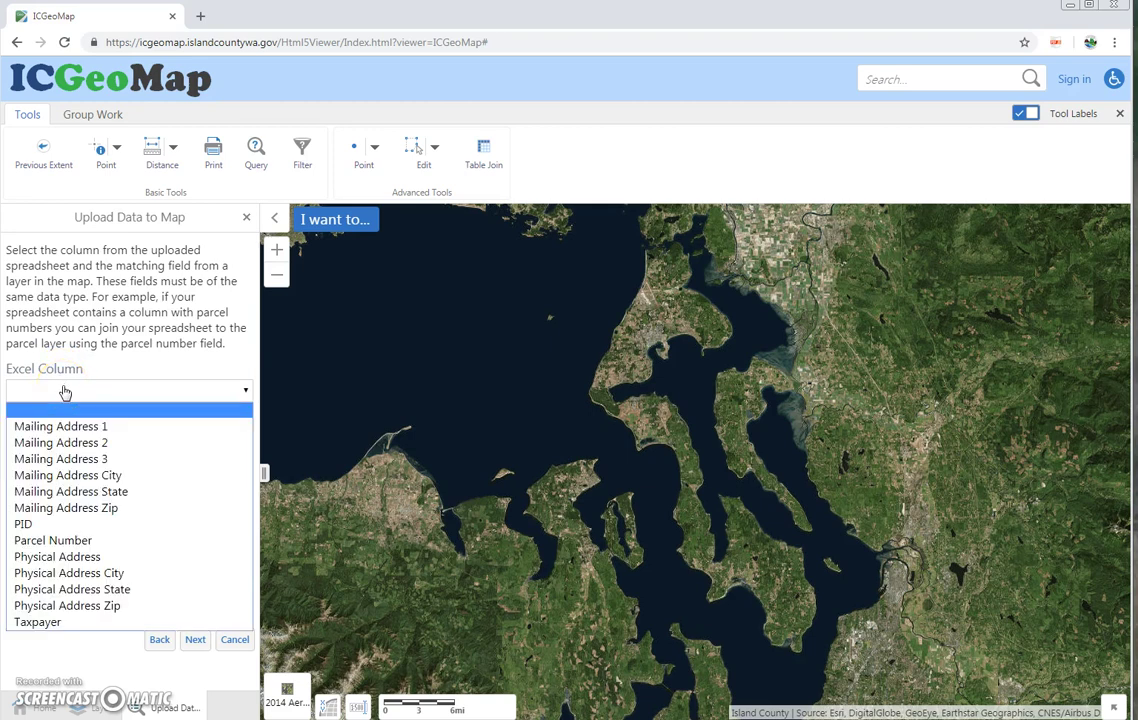
{"action": "left_click", "coordinate": [112, 540]}
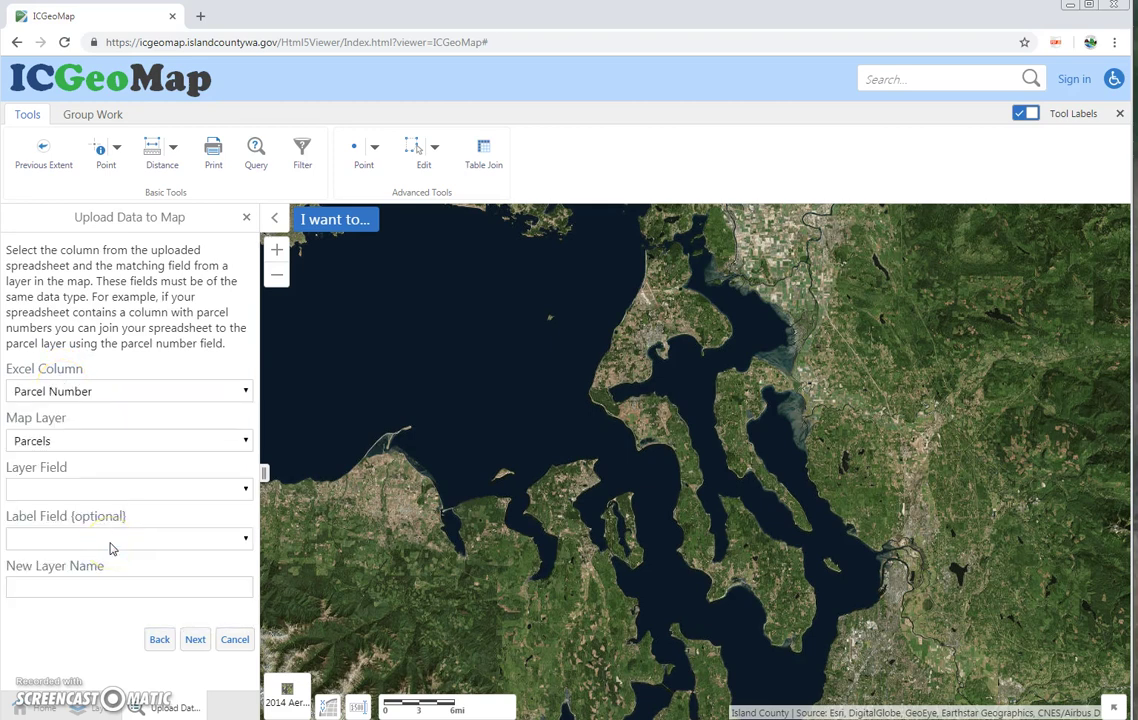
{"action": "left_click", "coordinate": [33, 443]}
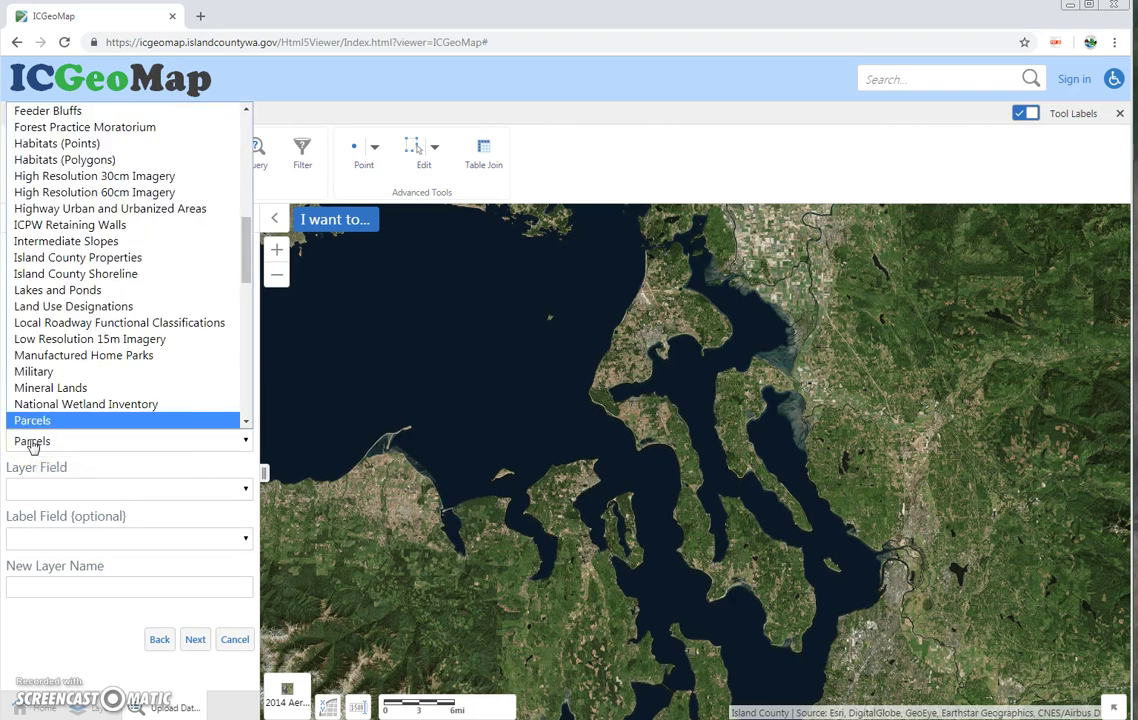
{"action": "left_click", "coordinate": [100, 420]}
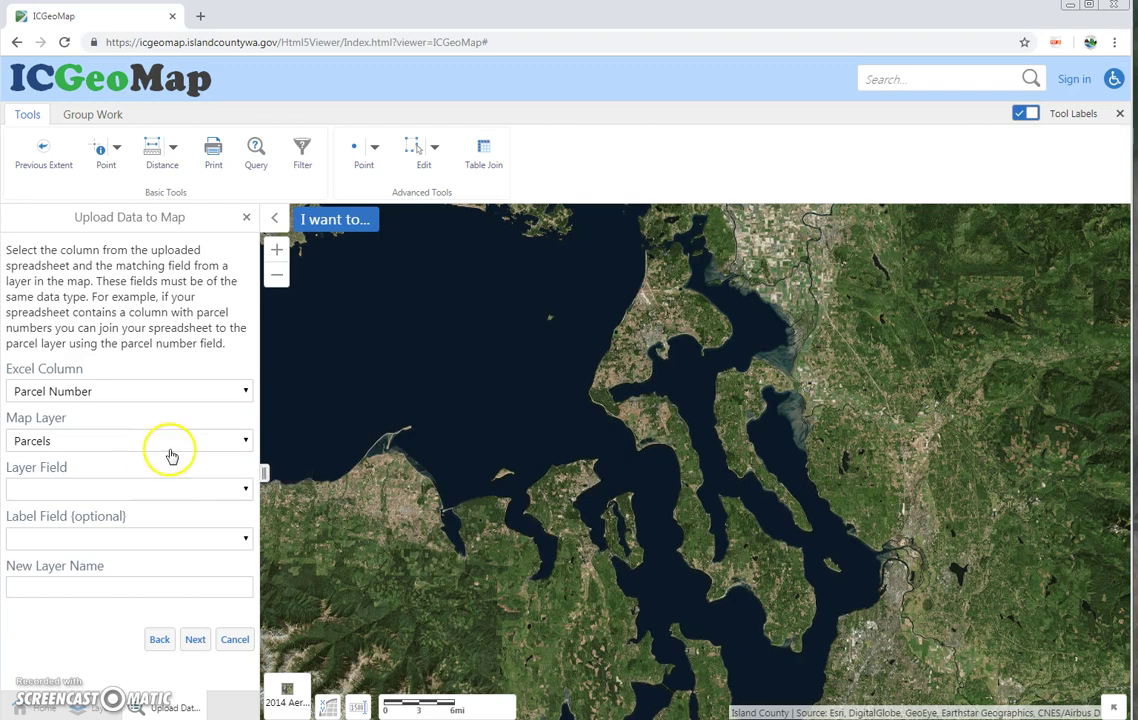
{"action": "left_click", "coordinate": [179, 492]}
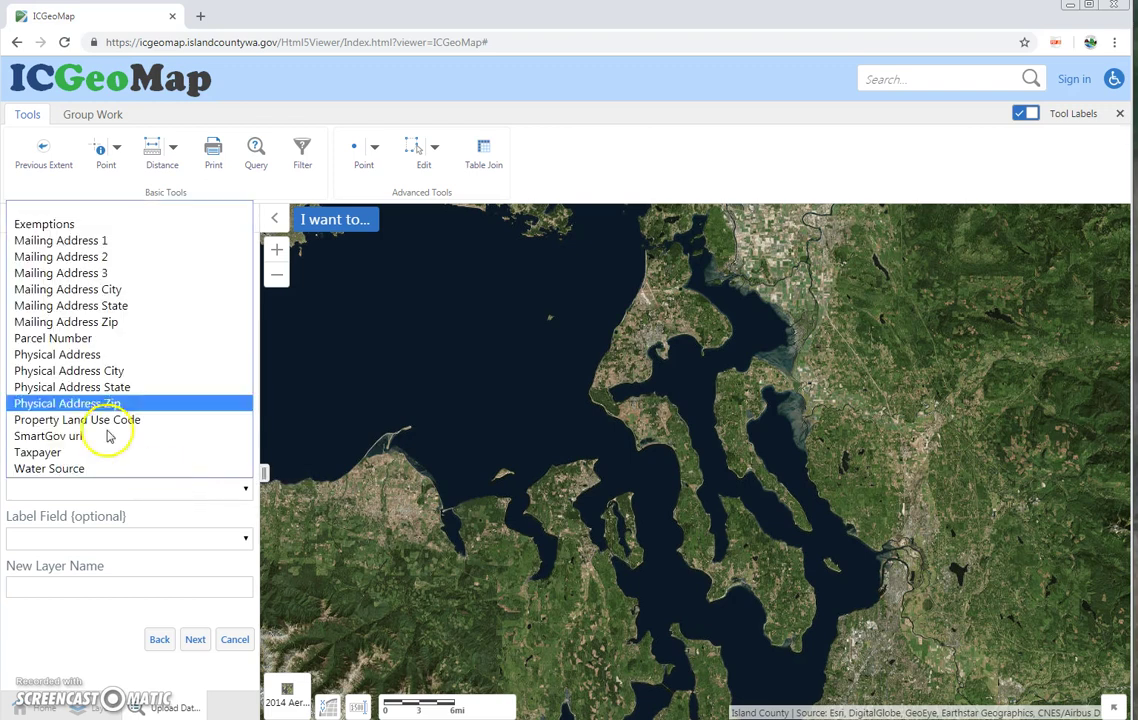
{"action": "left_click", "coordinate": [52, 341]}
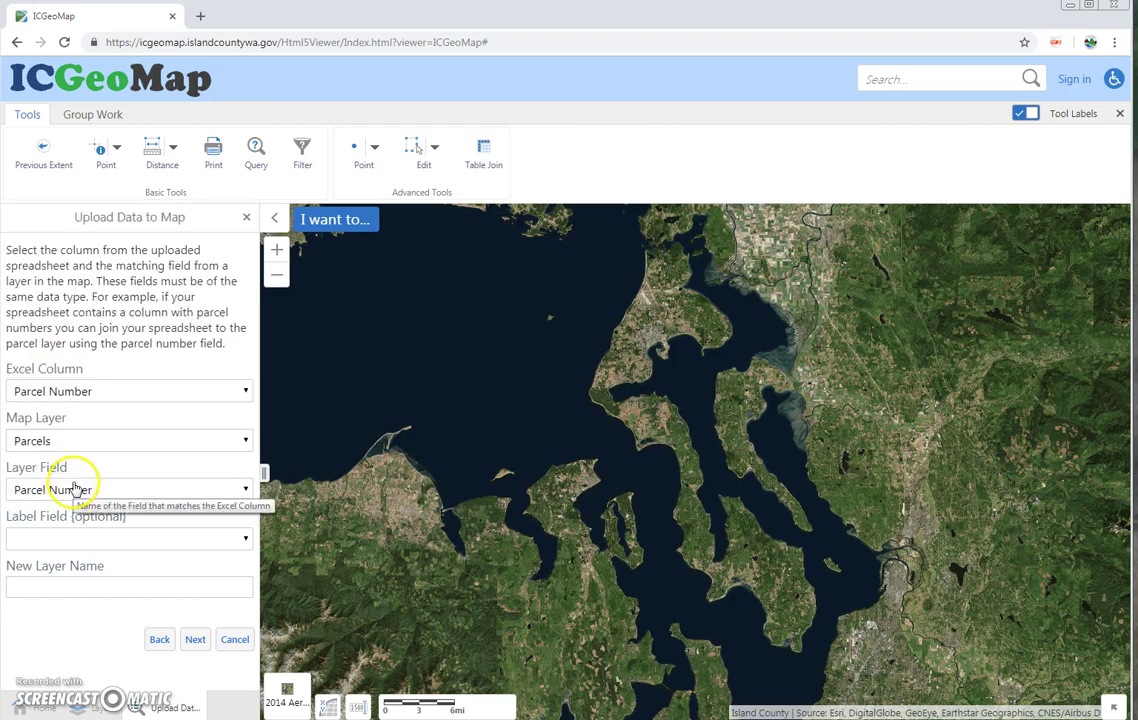
Leave the label field empty, name the new layer Clinton Water District, and add it to the map.
{"action": "left_click", "coordinate": [158, 546]}
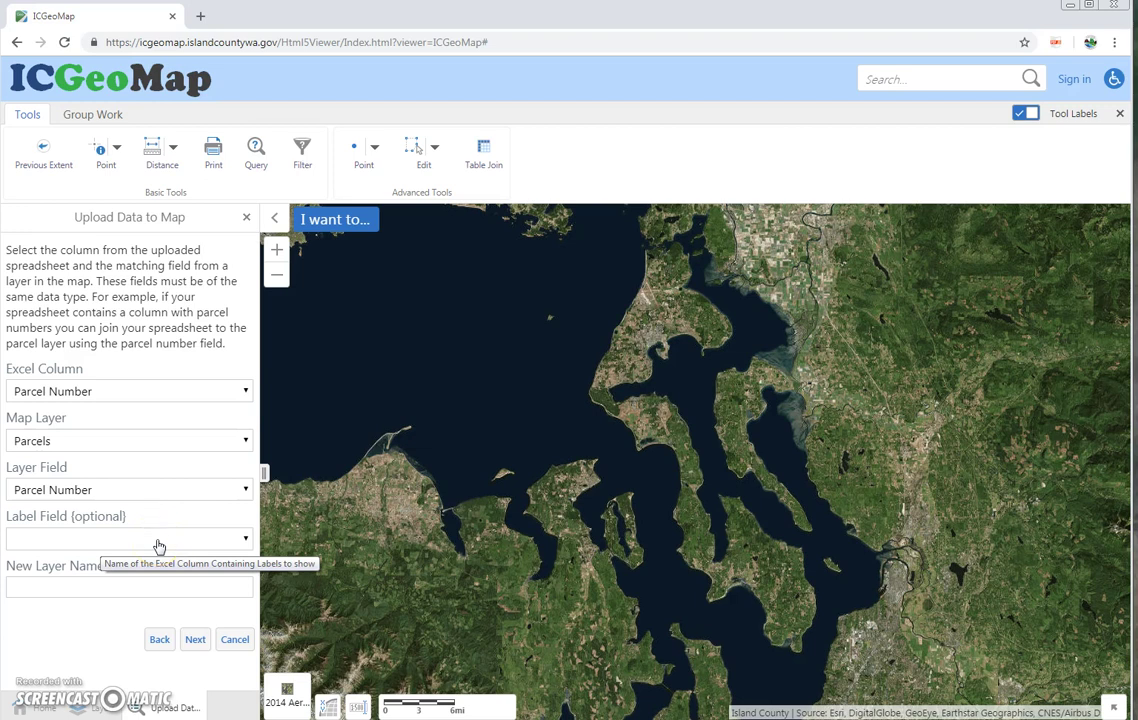
{"action": "left_click", "coordinate": [180, 585]}
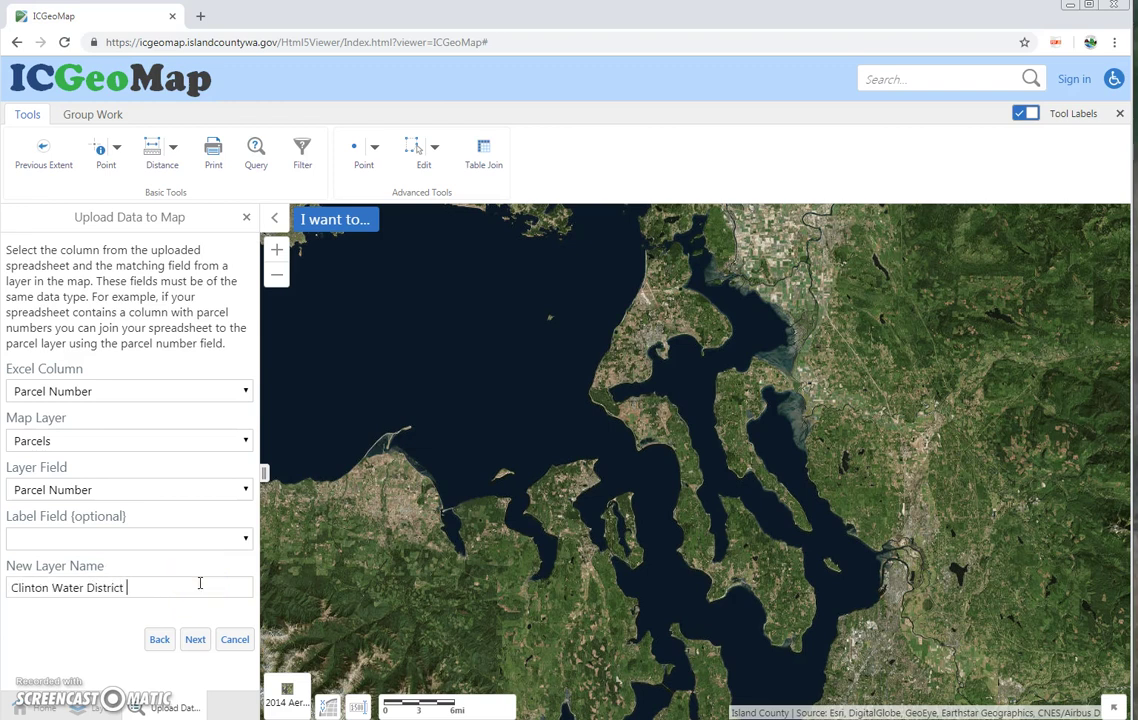
{"action": "type", "text": "Clinton Water District"}
{"action": "left_click", "coordinate": [198, 642]}
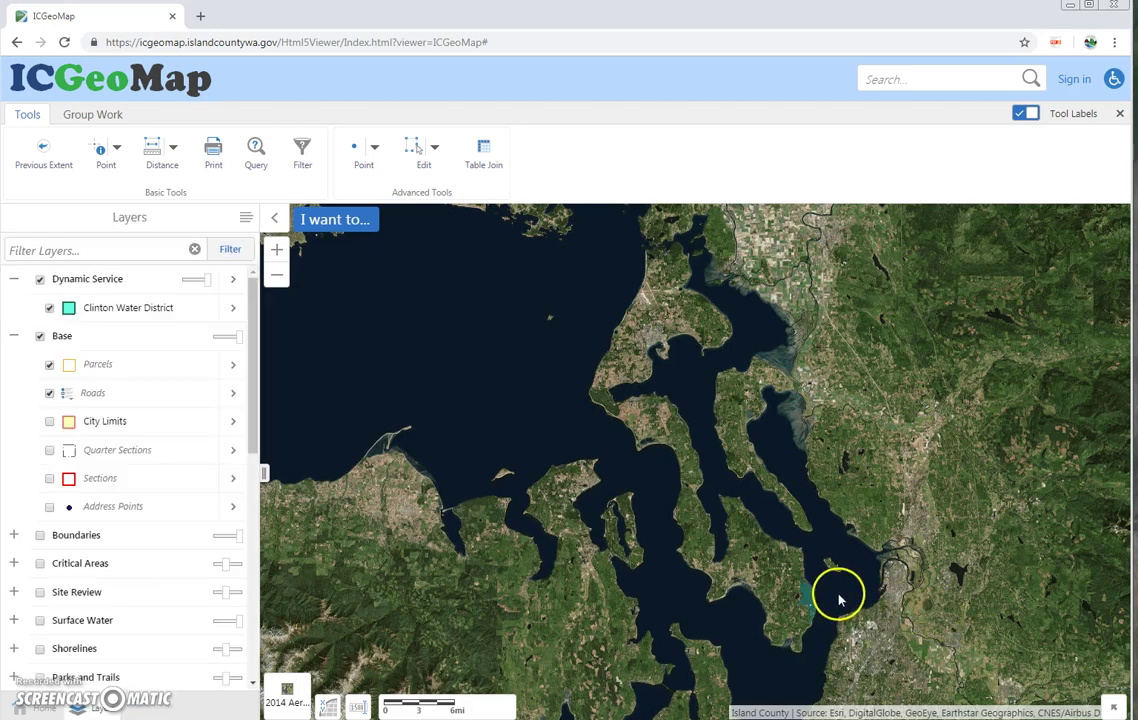
Expand and enable the Boundaries layer group and turn on its Tax Codes/Districts layer.
{"action": "scroll", "coordinate": [819, 612], "scroll_direction": "up", "scroll_amount": 3}
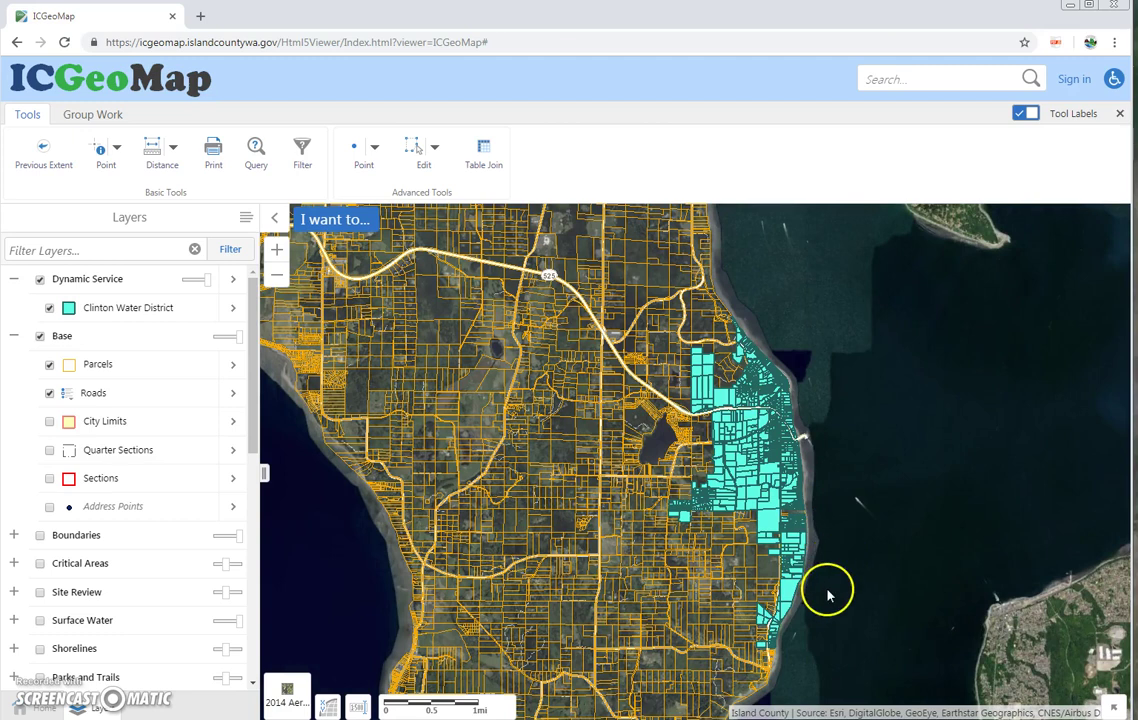
{"action": "left_click_drag", "start_coordinate": [828, 575], "coordinate": [820, 533]}
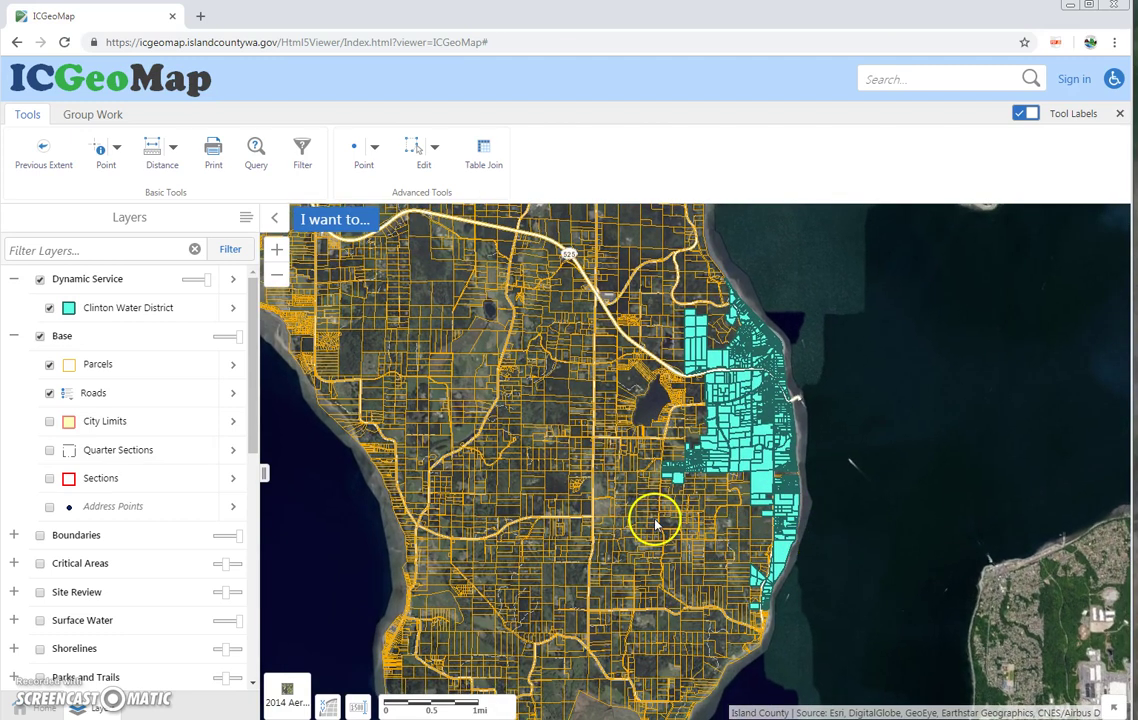
{"action": "left_click", "coordinate": [15, 536]}
{"action": "left_click", "coordinate": [39, 535]}
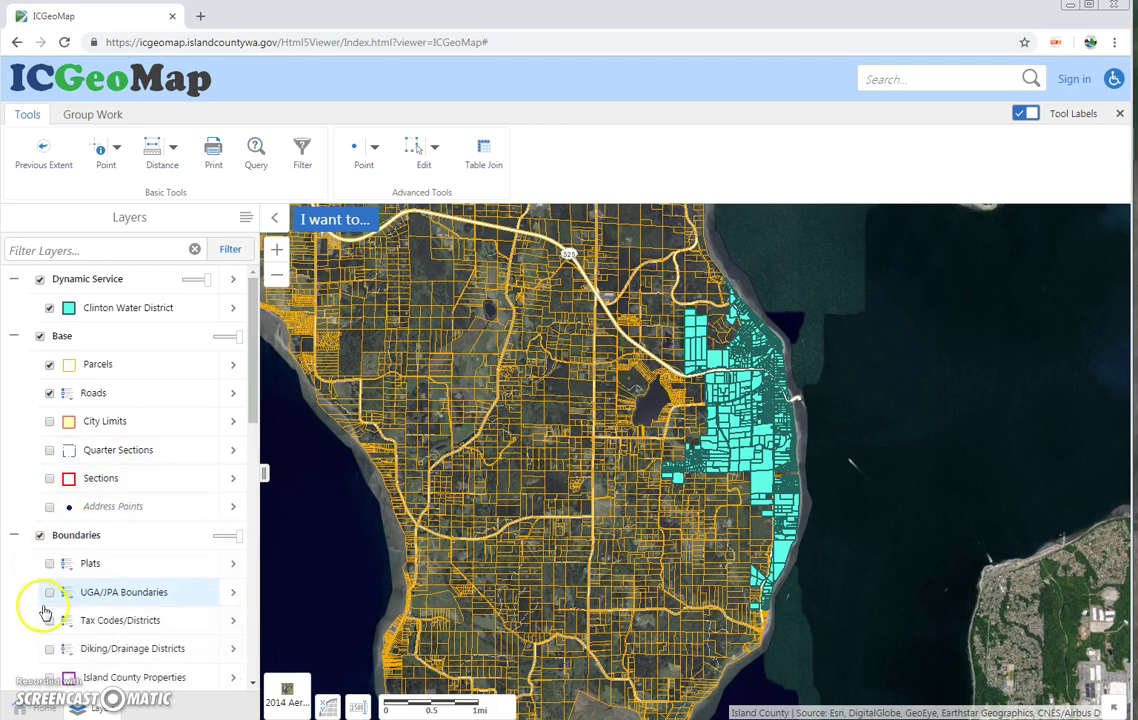
{"action": "left_click", "coordinate": [49, 621]}
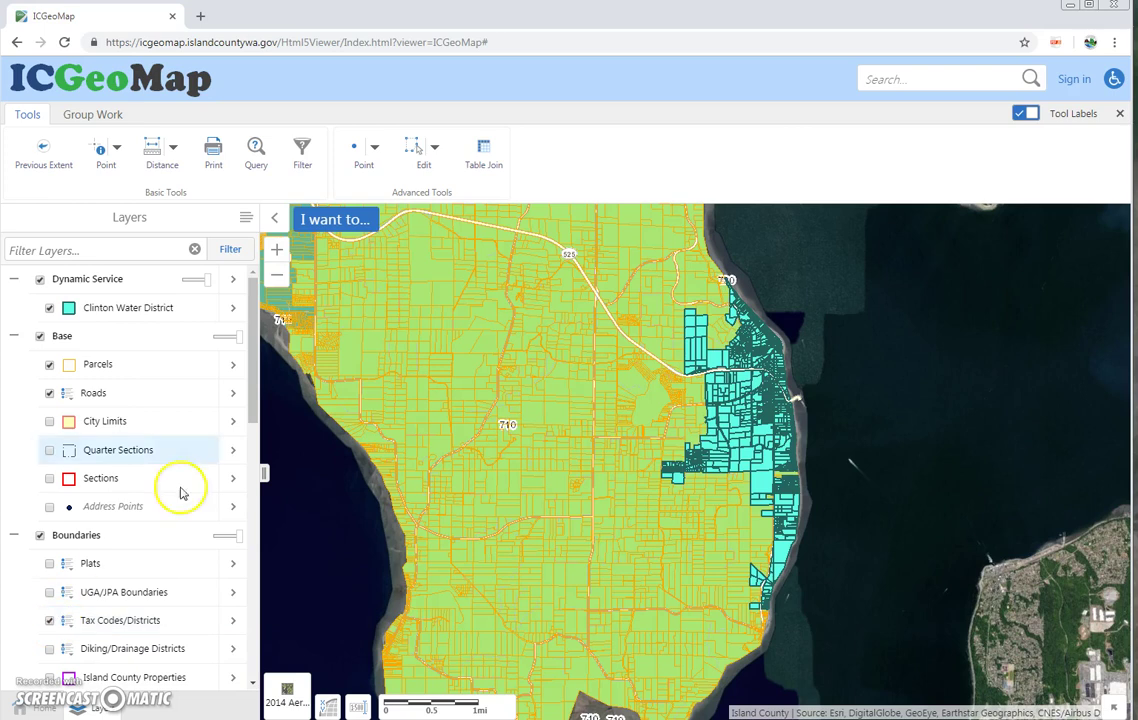
Apply the Water/Sewer Districts visualization to the Tax Codes/Districts layer and return to the layer list.
{"action": "left_click", "coordinate": [234, 624]}
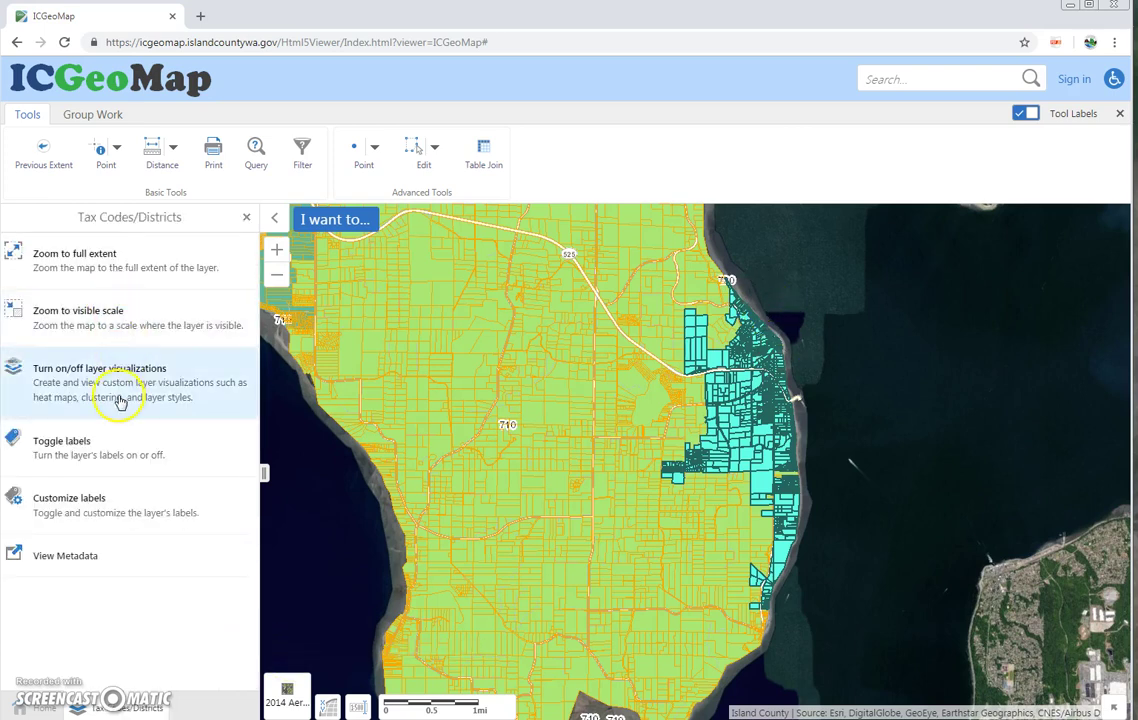
{"action": "left_click", "coordinate": [118, 400]}
{"action": "left_click", "coordinate": [118, 268]}
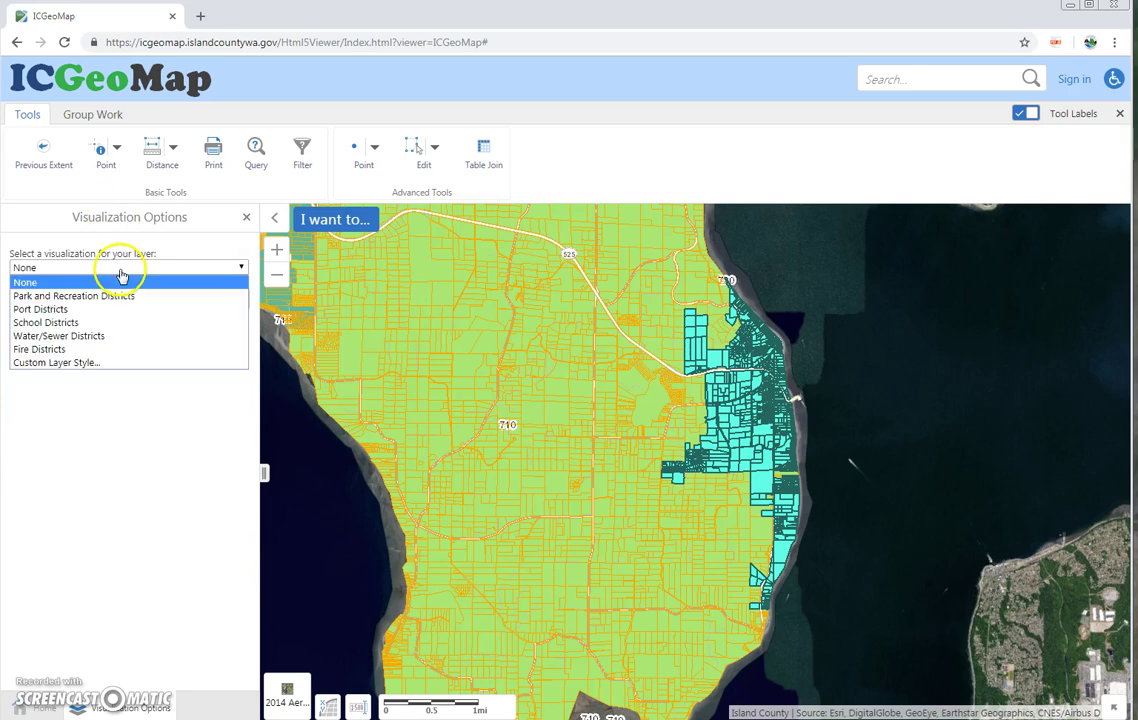
{"action": "left_click", "coordinate": [112, 336]}
{"action": "left_click", "coordinate": [229, 299]}
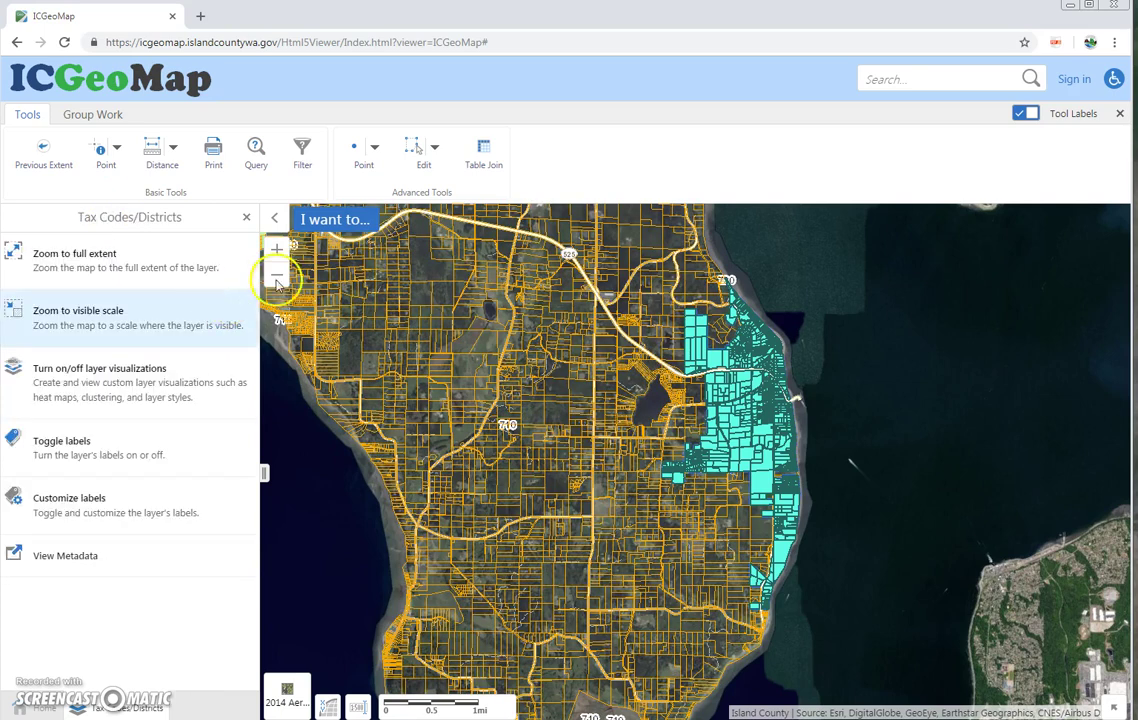
{"action": "left_click", "coordinate": [246, 217]}
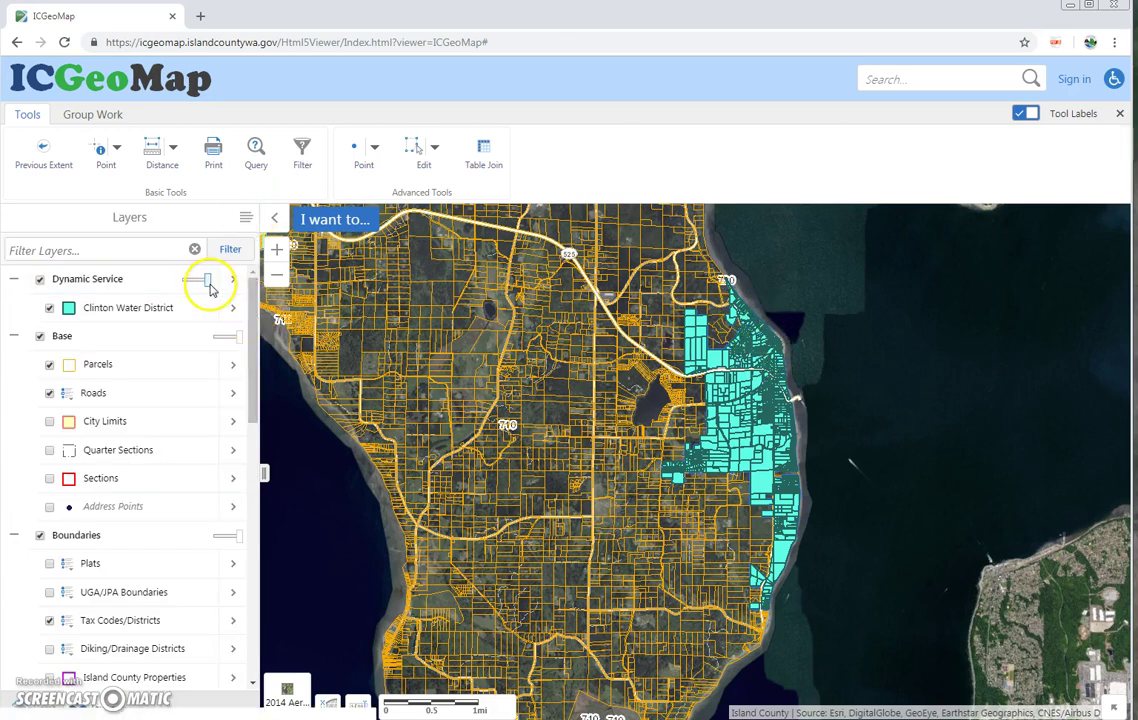
Lower the Dynamic Service group's opacity to about one third and compare the joined parcels with the water district boundary.
{"action": "mouse_move", "coordinate": [208, 284]}
{"action": "left_mouse_down"}
{"action": "mouse_move", "coordinate": [187, 285]}
{"action": "mouse_move", "coordinate": [197, 286]}
{"action": "left_mouse_up"}
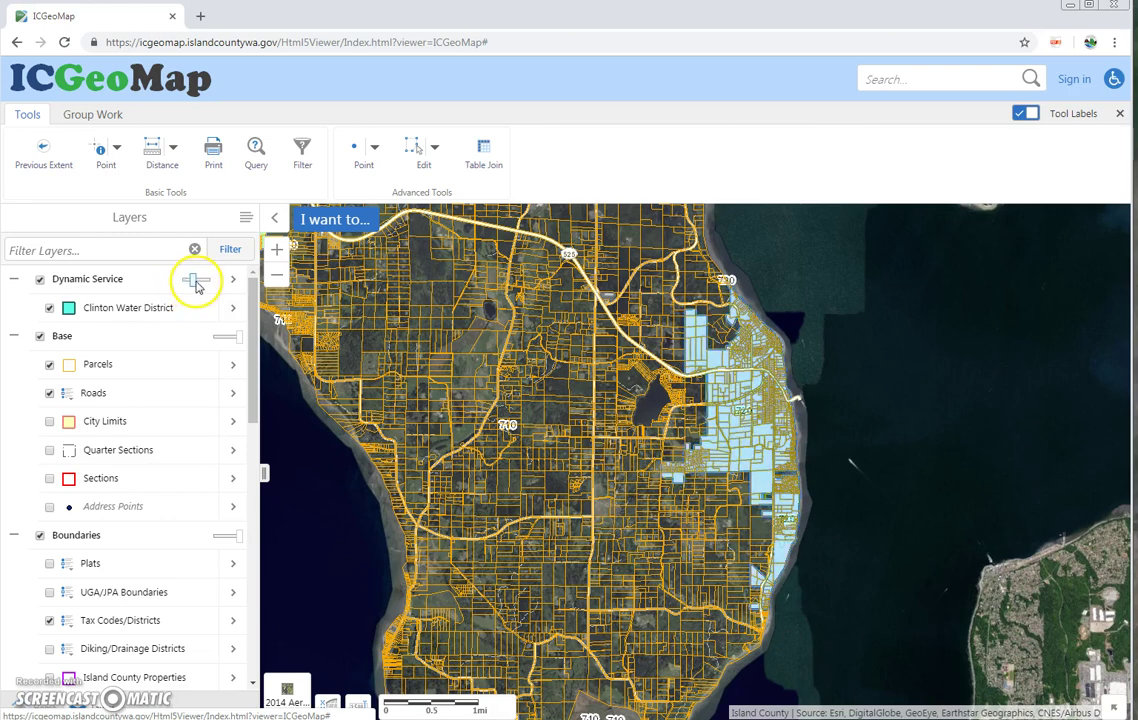
{"action": "scroll", "coordinate": [818, 488], "scroll_direction": "up", "scroll_amount": 3}
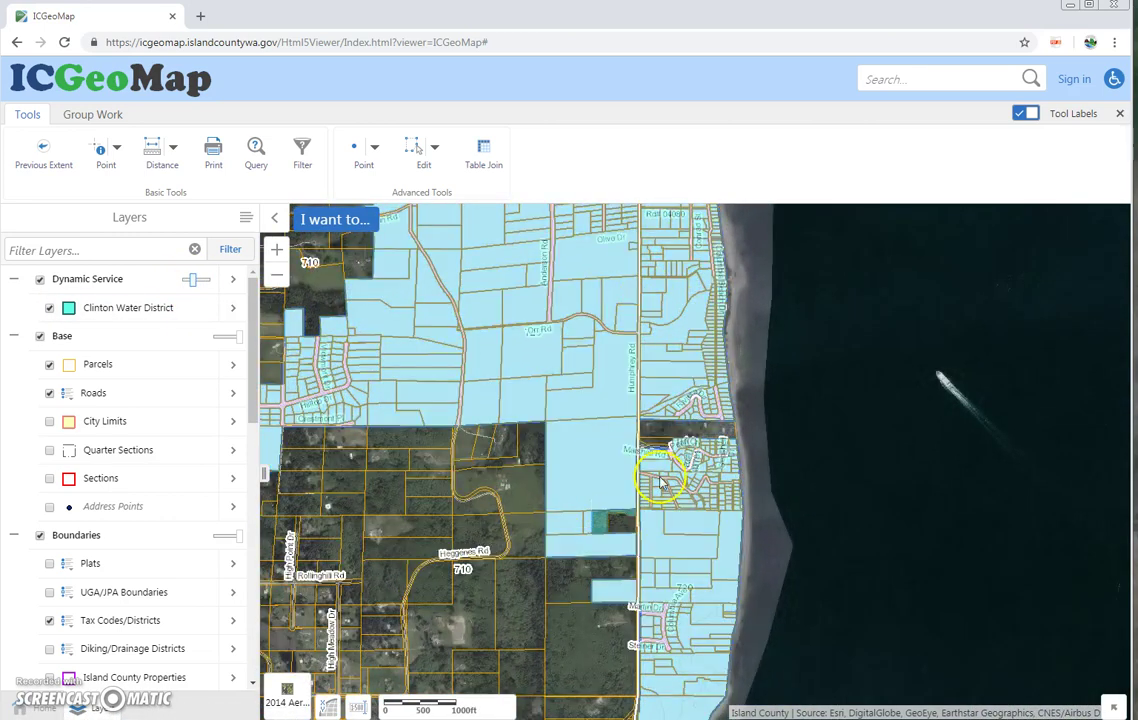
{"action": "scroll", "coordinate": [636, 521], "scroll_direction": "up", "scroll_amount": 1}
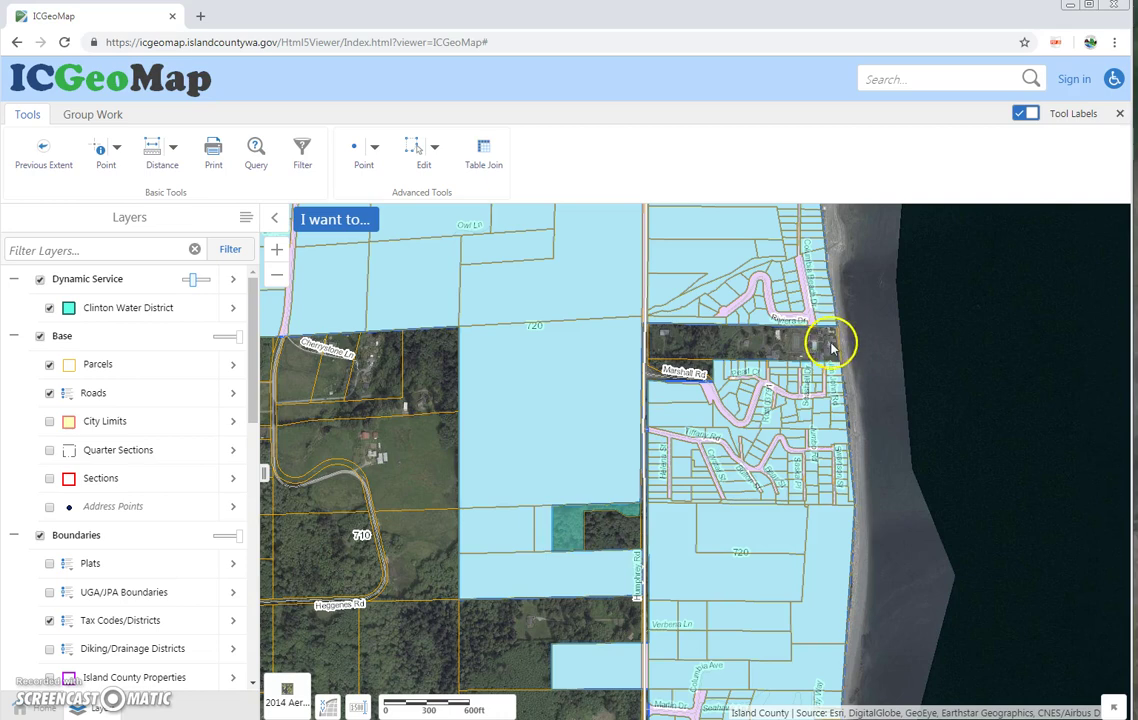
{"action": "scroll", "coordinate": [874, 662], "scroll_direction": "down", "scroll_amount": 3}
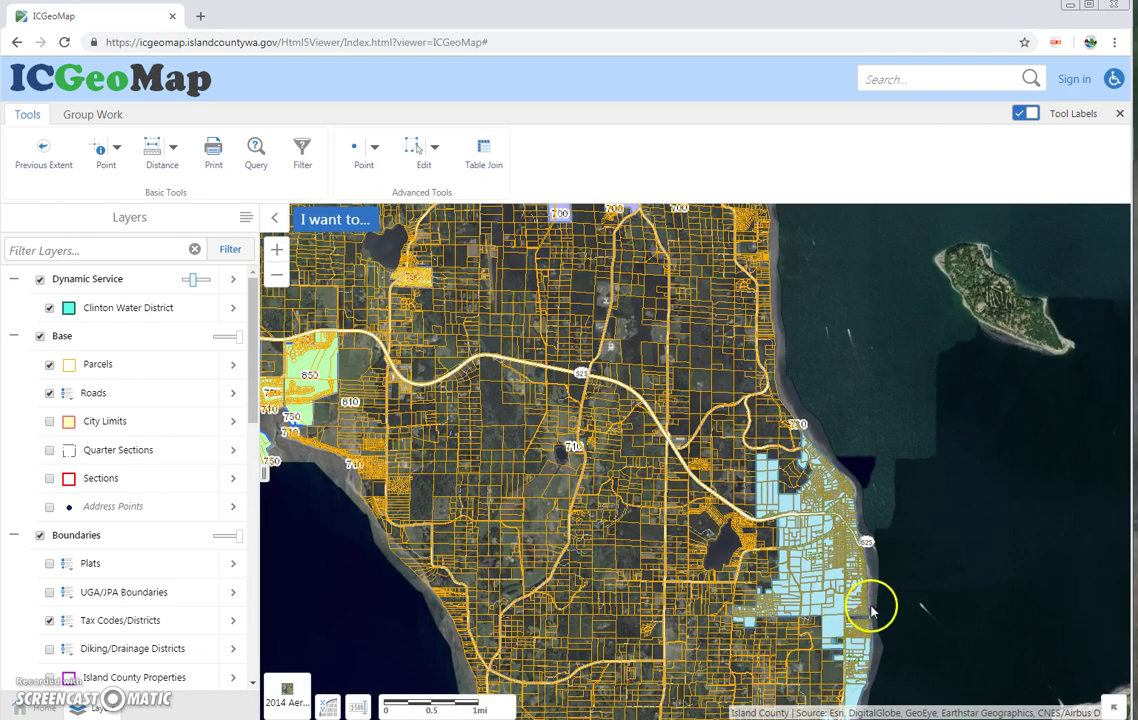
{"action": "scroll", "coordinate": [889, 572], "scroll_direction": "up", "scroll_amount": 2}
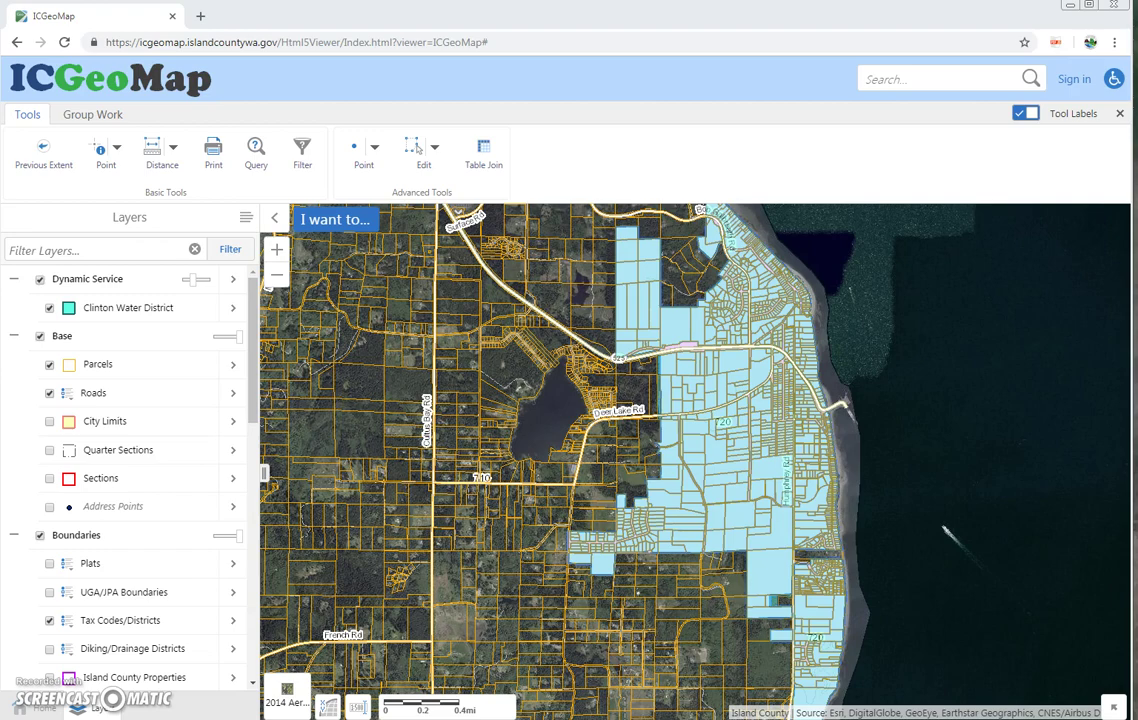
Switch to Excel, widen column A of ClintonWaterDistrict.xlsx to inspect the parcel numbers, and close the workbook without saving.
{"action": "left_click_drag", "start_coordinate": [1137, 20], "coordinate": [617, 25]}
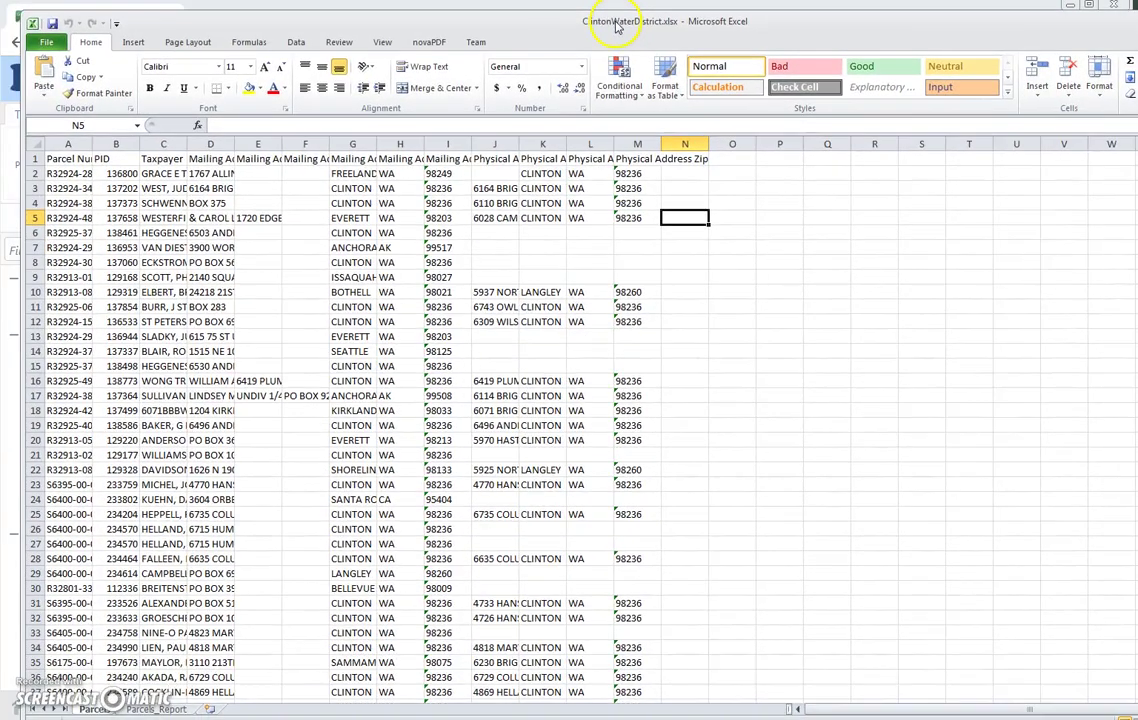
{"action": "double_click", "coordinate": [93, 144]}
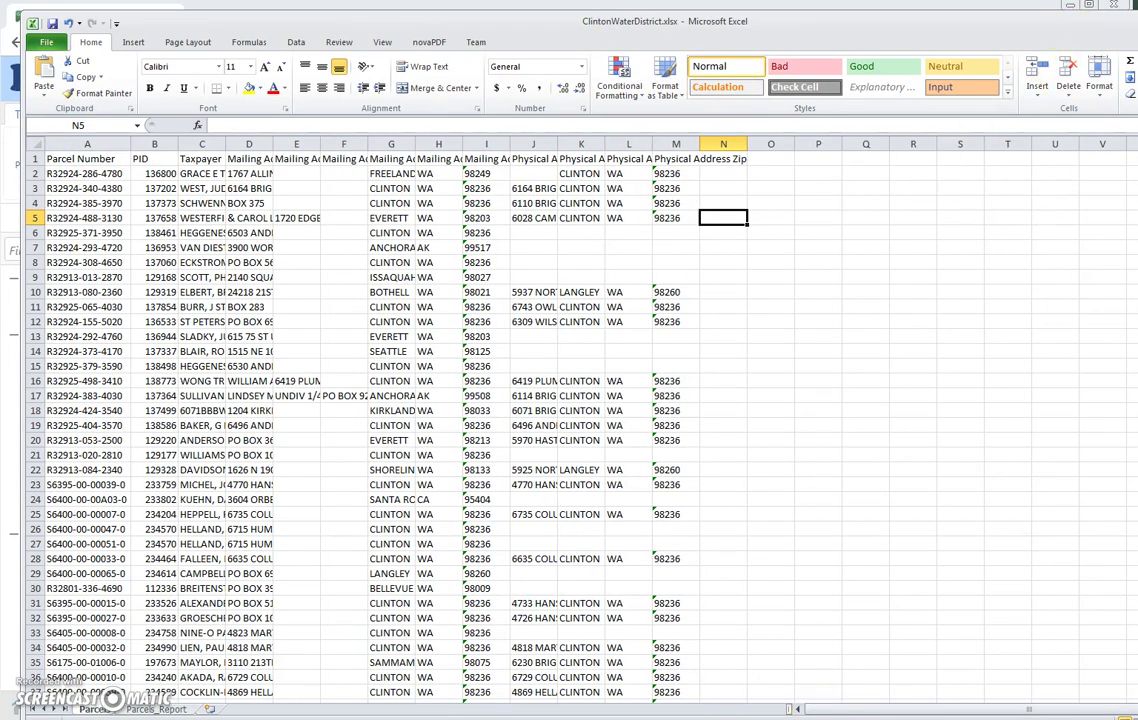
{"action": "key", "text": "alt+F4"}
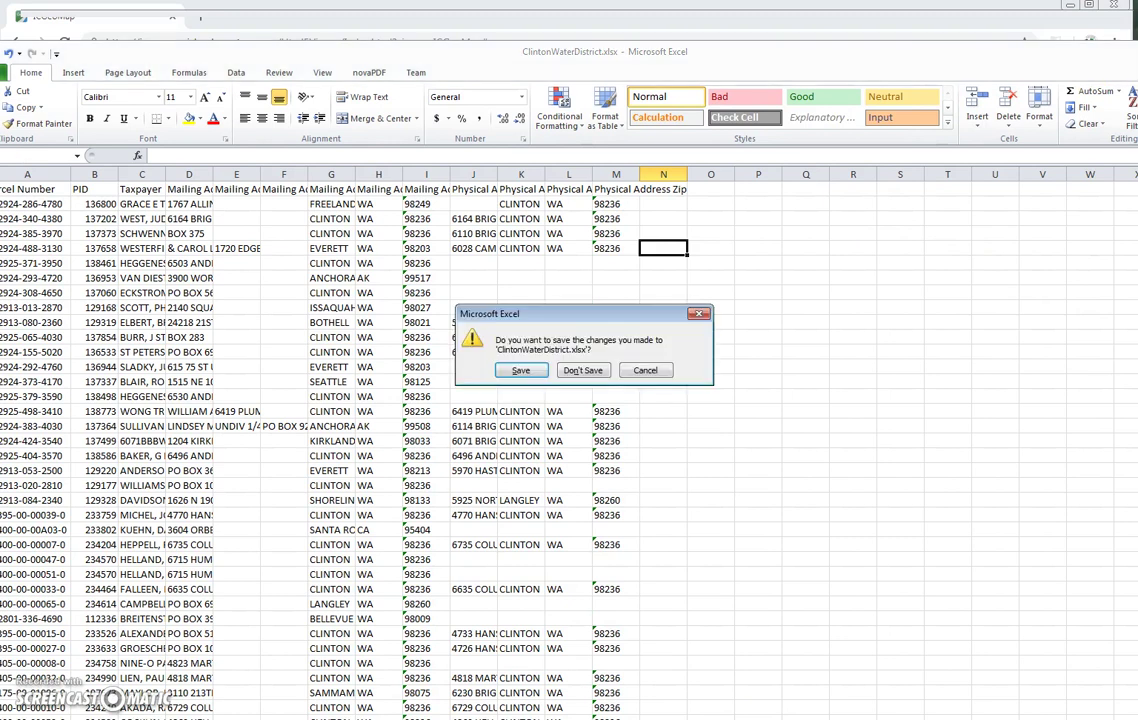
{"action": "left_click", "coordinate": [584, 371]}
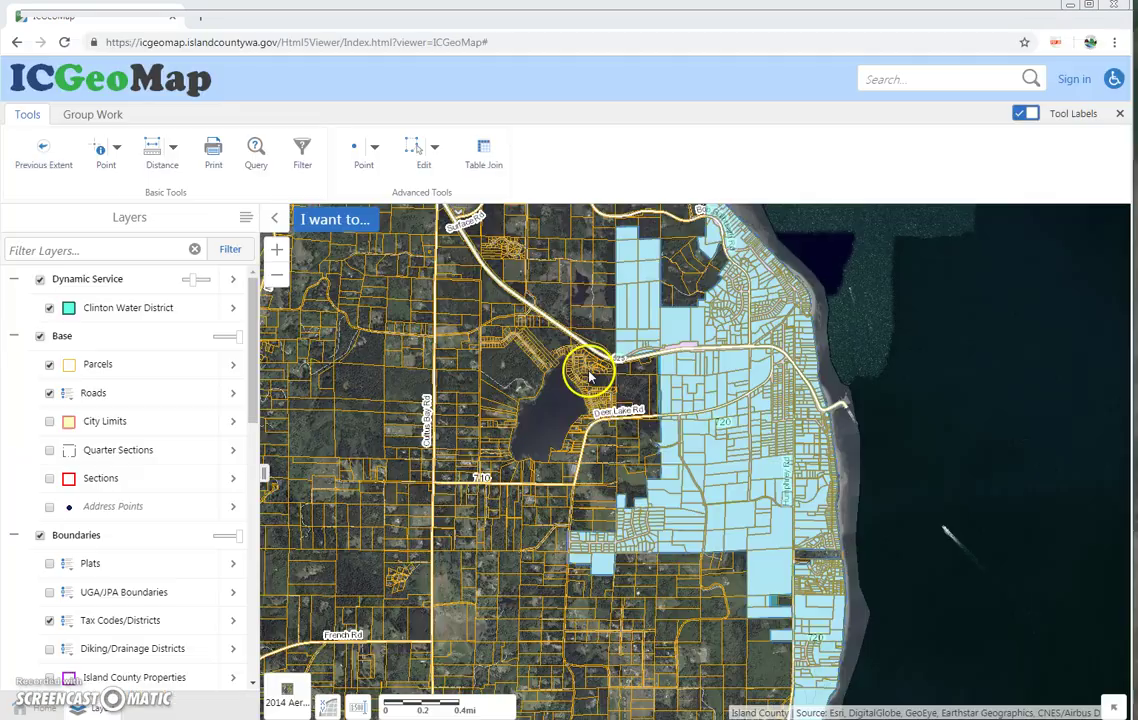
Start another table join, upload VE_PACS.xls from the GIS folder on drive C, and continue to the field-matching page.
{"action": "left_click", "coordinate": [485, 160]}
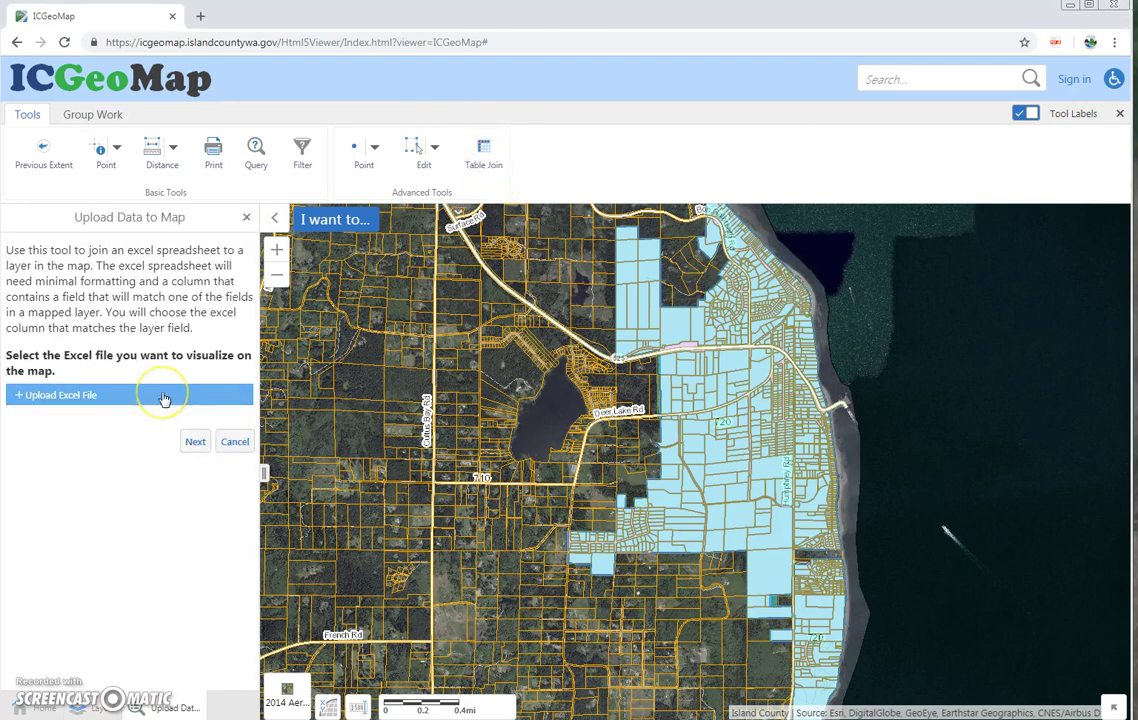
{"action": "left_click", "coordinate": [164, 398]}
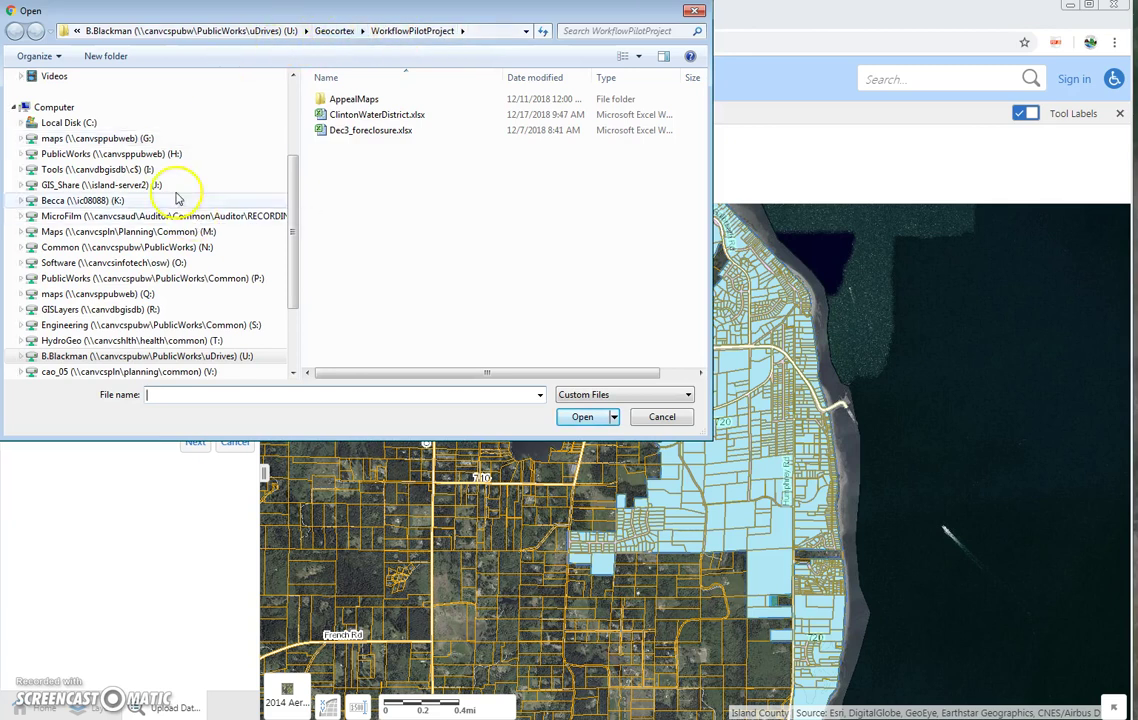
{"action": "left_click", "coordinate": [68, 123]}
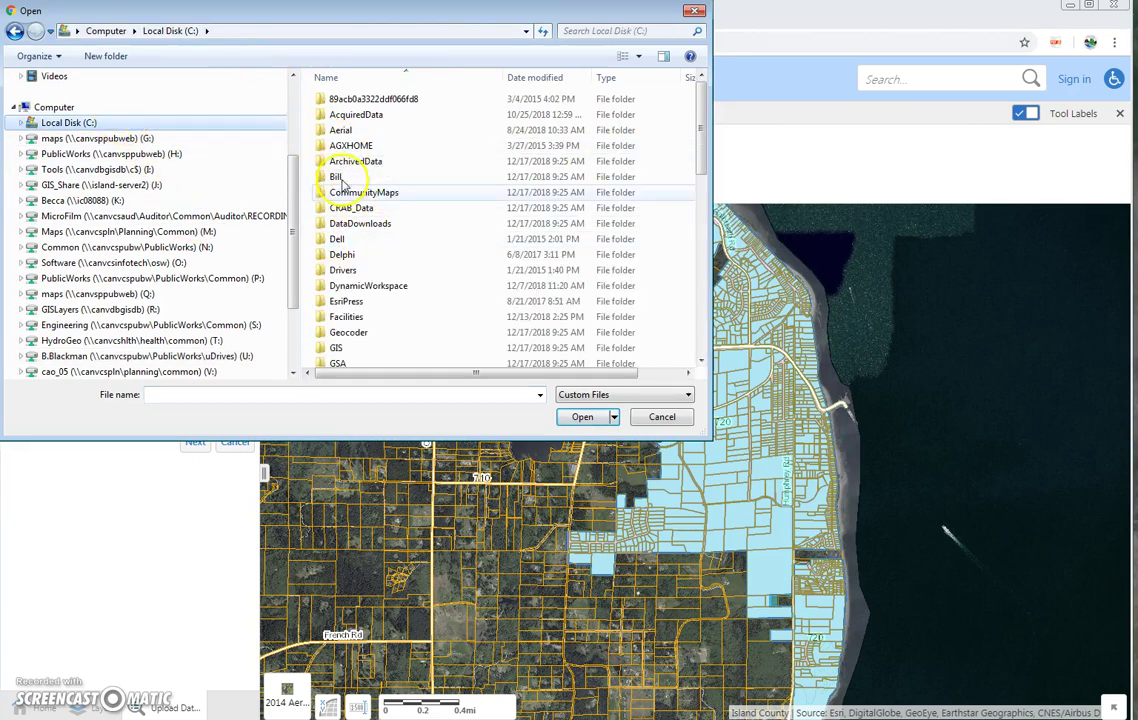
{"action": "double_click", "coordinate": [360, 348]}
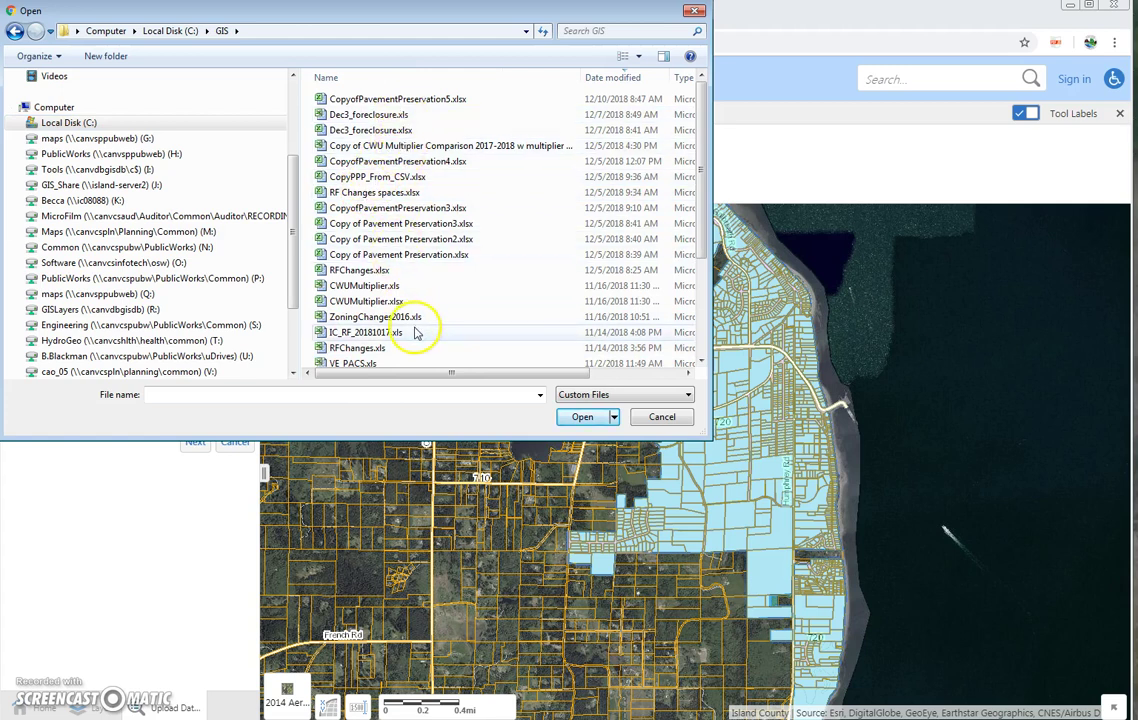
{"action": "double_click", "coordinate": [380, 363]}
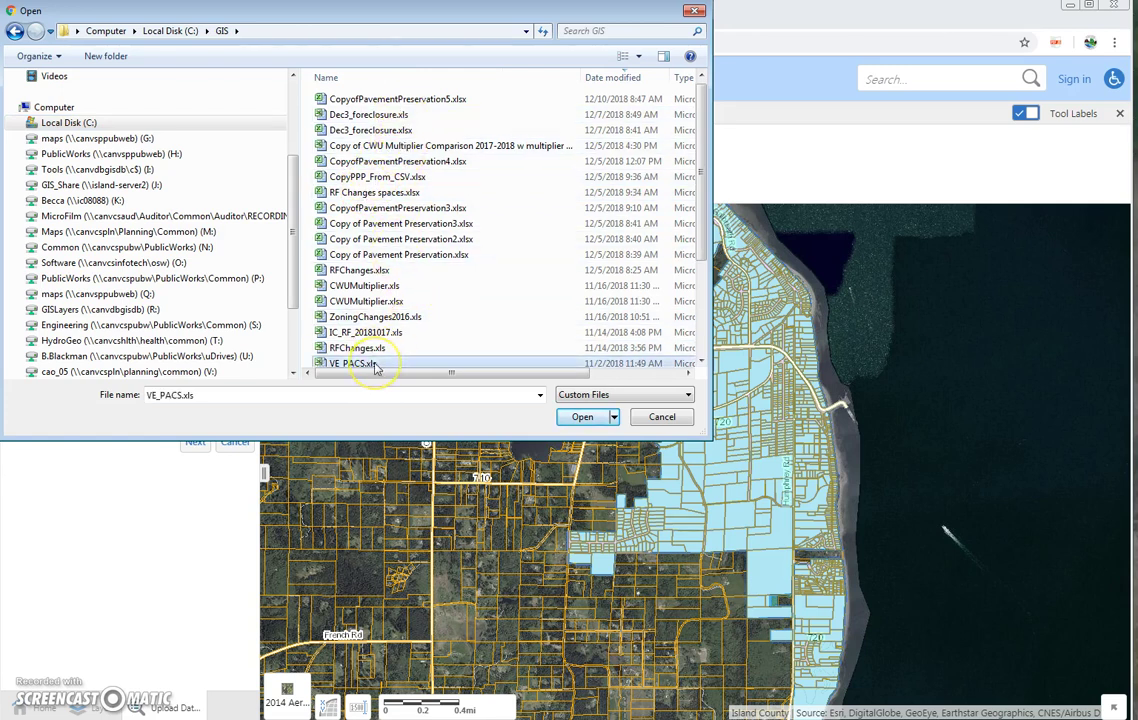
{"action": "left_click", "coordinate": [197, 470]}
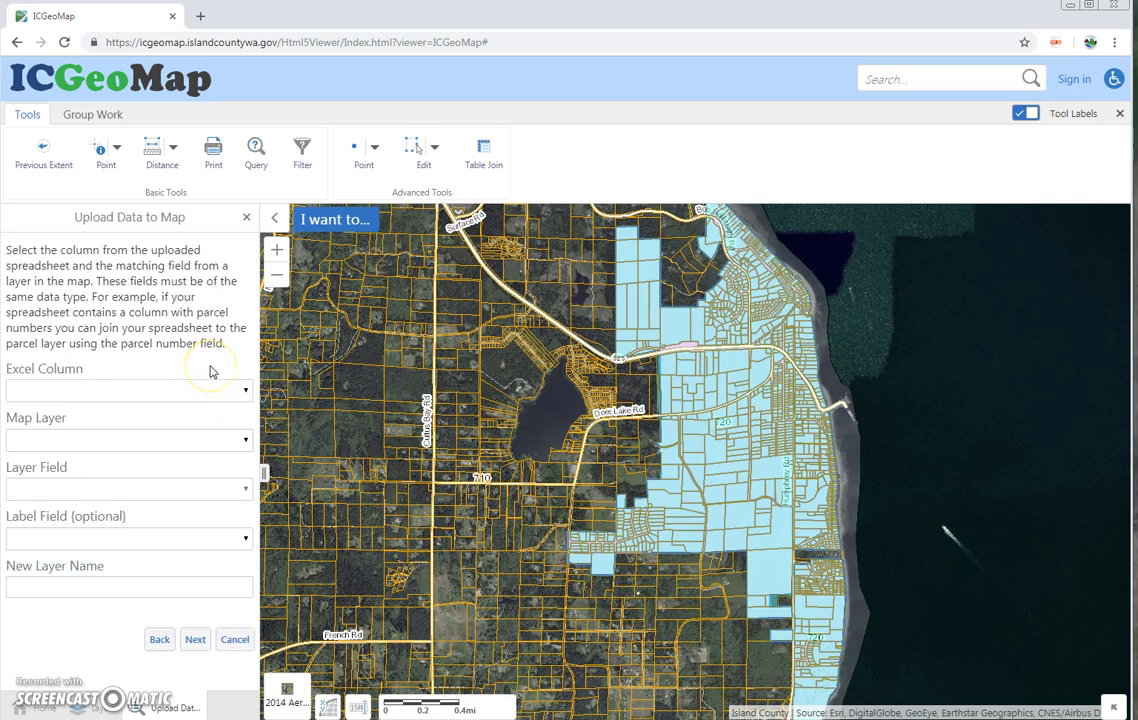
Match the Geo ID column to the Parcels layer's Parcel Number field and create the joined layer as View Expansive.
{"action": "left_click", "coordinate": [189, 401]}
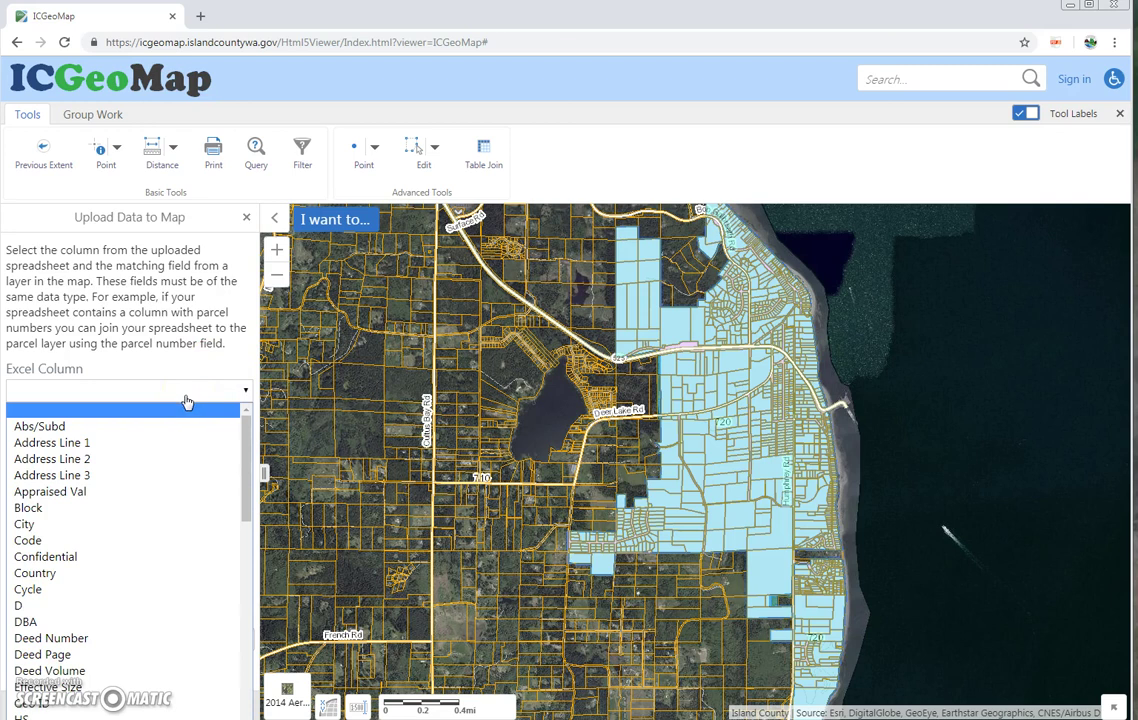
{"action": "scroll", "coordinate": [180, 554], "scroll_direction": "down", "scroll_amount": 3}
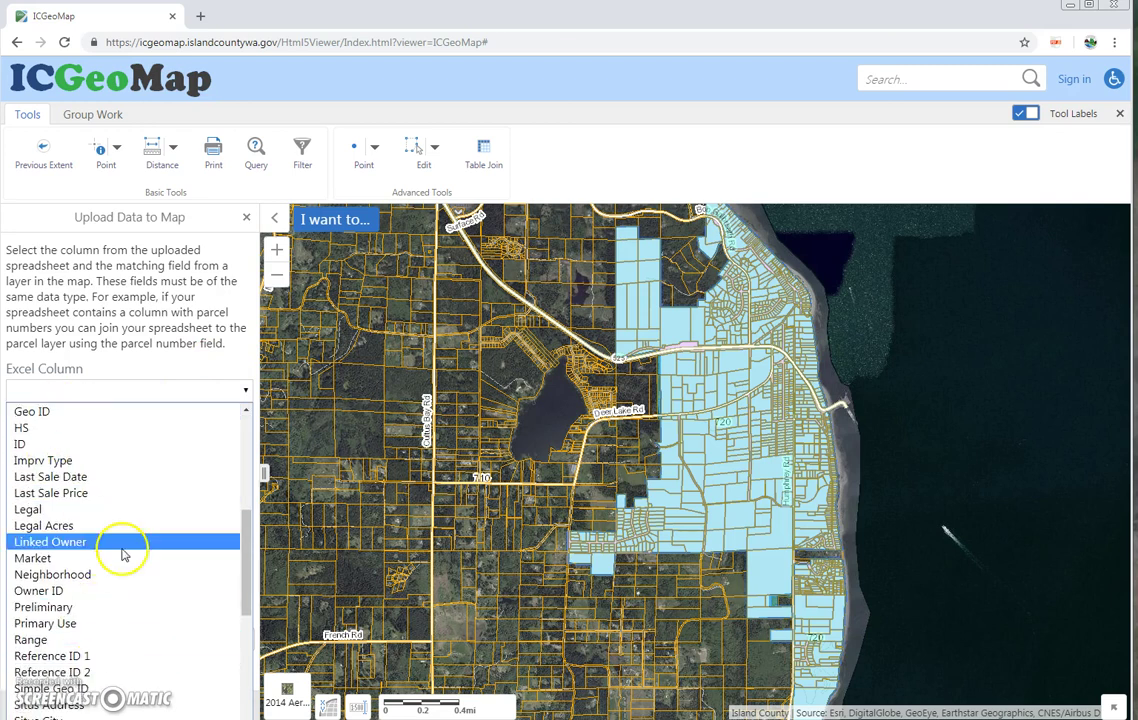
{"action": "scroll", "coordinate": [122, 556], "scroll_direction": "up", "scroll_amount": 3}
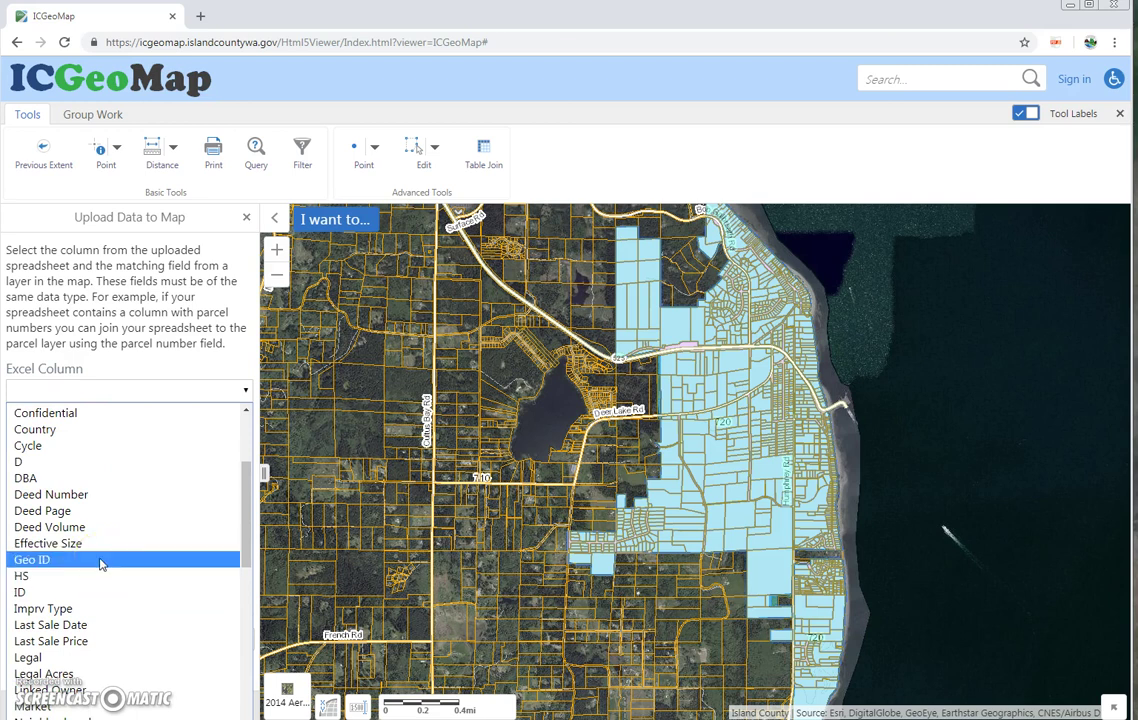
{"action": "left_click", "coordinate": [100, 562]}
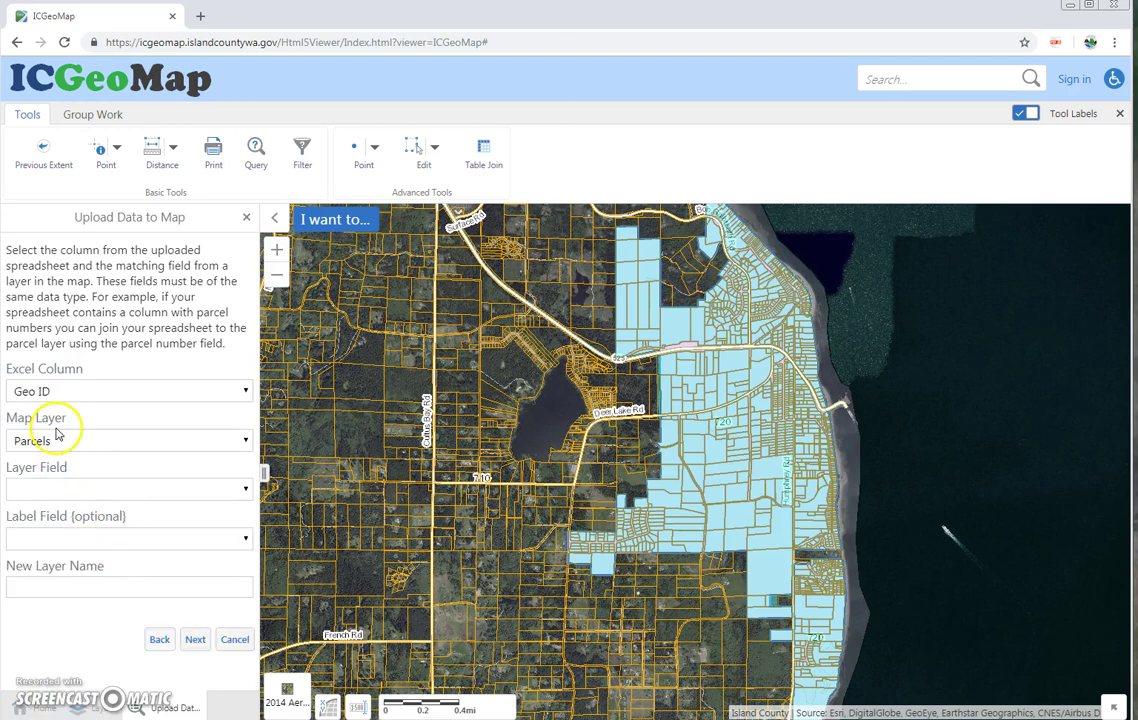
{"action": "left_click", "coordinate": [196, 493]}
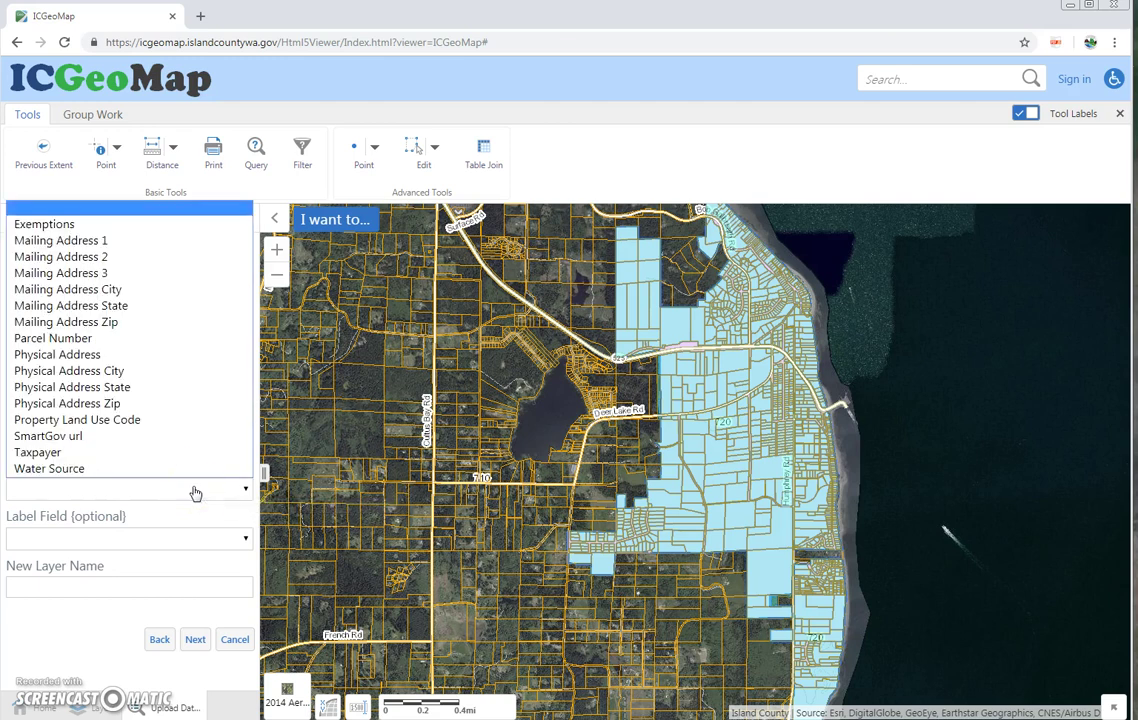
{"action": "left_click", "coordinate": [147, 338]}
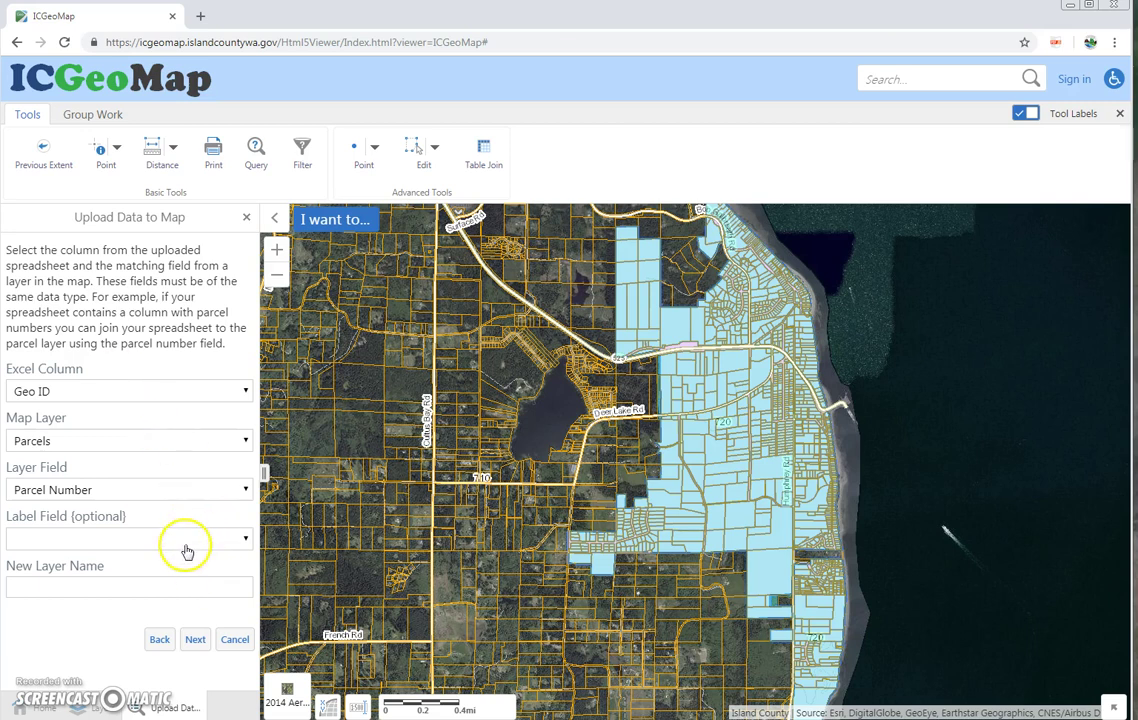
{"action": "type", "text": "View Expansive"}
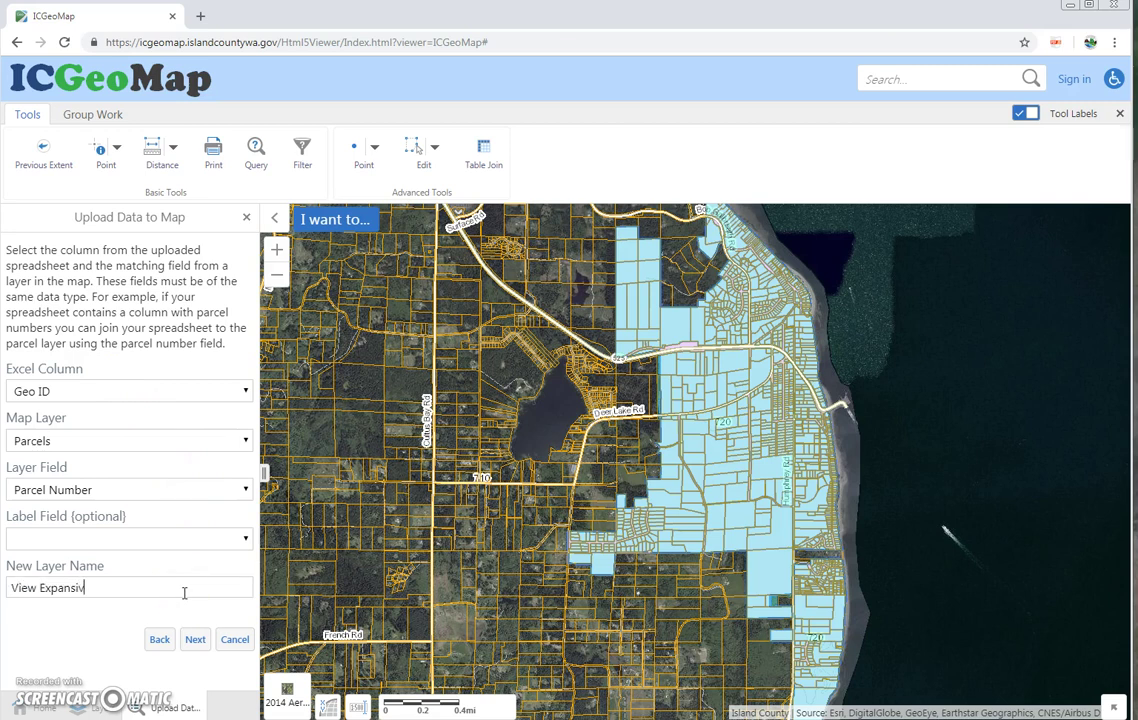
{"action": "left_click", "coordinate": [195, 639]}
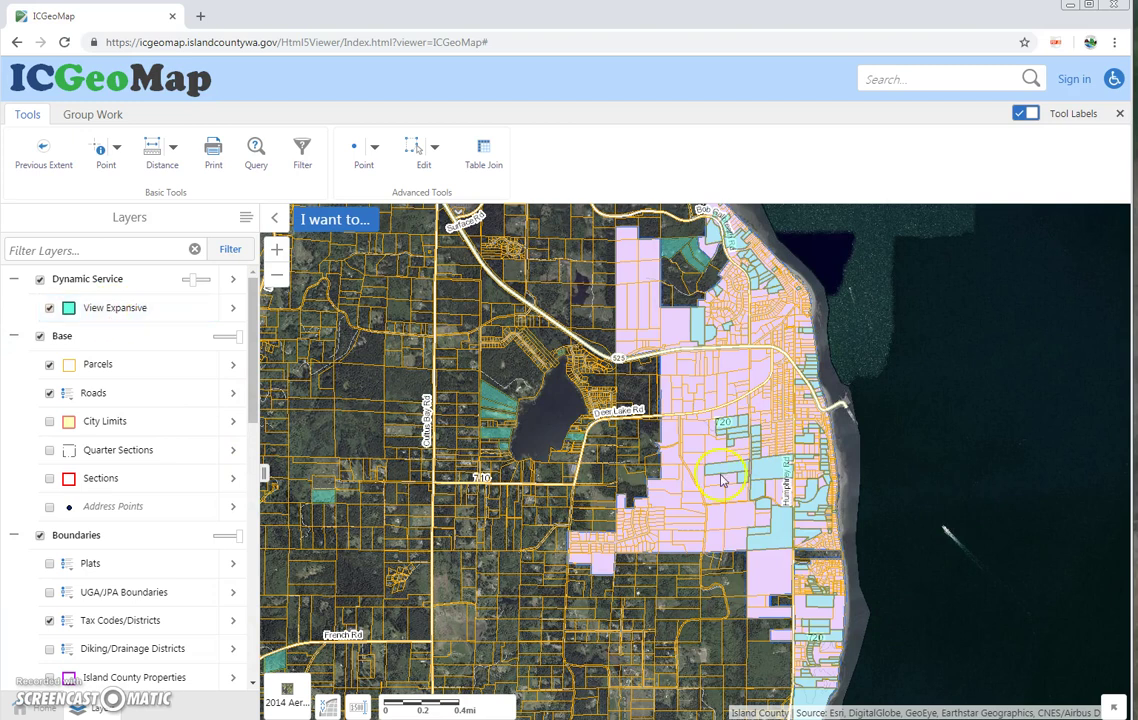
Hide the Boundaries group and raise the Dynamic Service group's opacity to nearly full to inspect the joined parcels across the islands.
{"action": "left_click", "coordinate": [40, 535]}
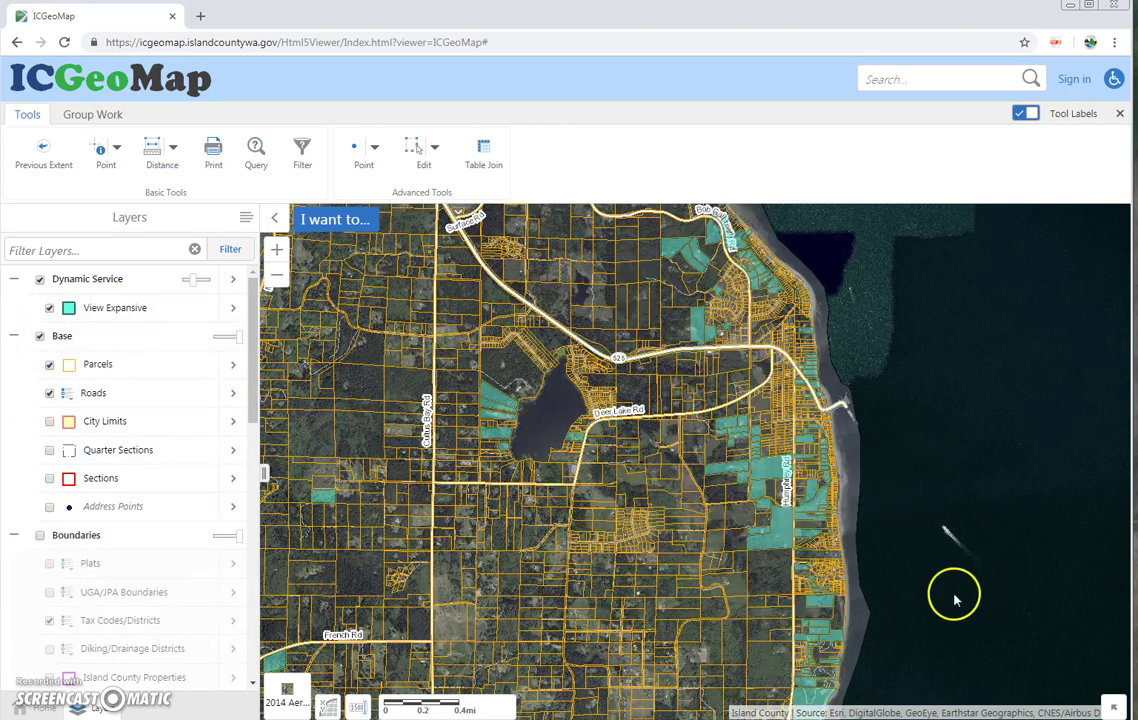
{"action": "scroll", "coordinate": [954, 599], "scroll_direction": "down", "scroll_amount": 1}
{"action": "scroll", "coordinate": [954, 599], "scroll_direction": "down", "scroll_amount": 2}
{"action": "left_click_drag", "start_coordinate": [927, 516], "coordinate": [875, 462]}
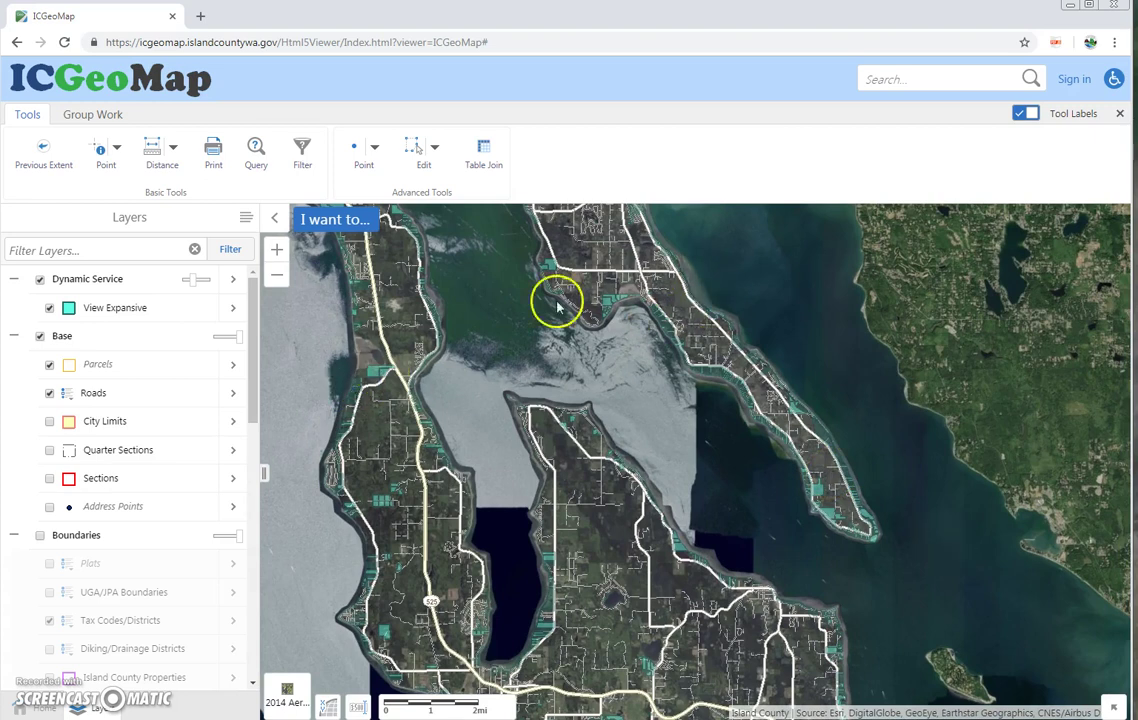
{"action": "left_click_drag", "start_coordinate": [195, 282], "coordinate": [209, 279]}
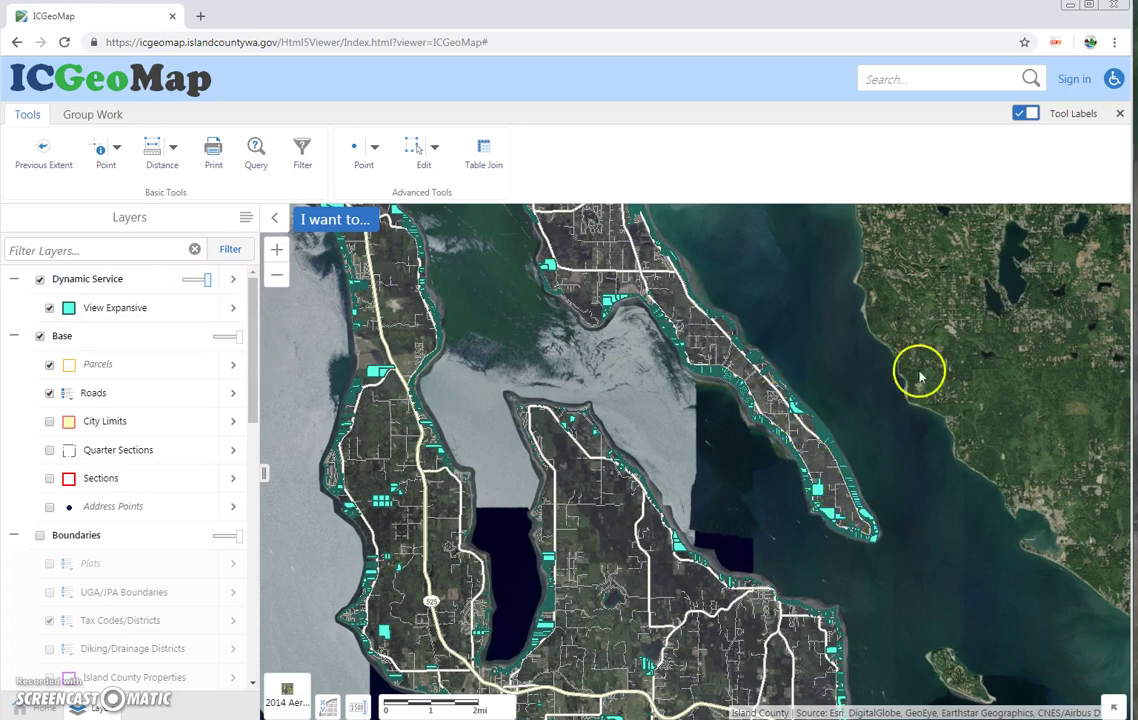
Examine the joined spreadsheet details of the large shoreline View Expansive parcel near the island's southern tip, and close them.
{"action": "double_click", "coordinate": [877, 516]}
{"action": "double_click", "coordinate": [877, 516]}
{"action": "double_click", "coordinate": [894, 537]}
{"action": "double_click", "coordinate": [777, 500]}
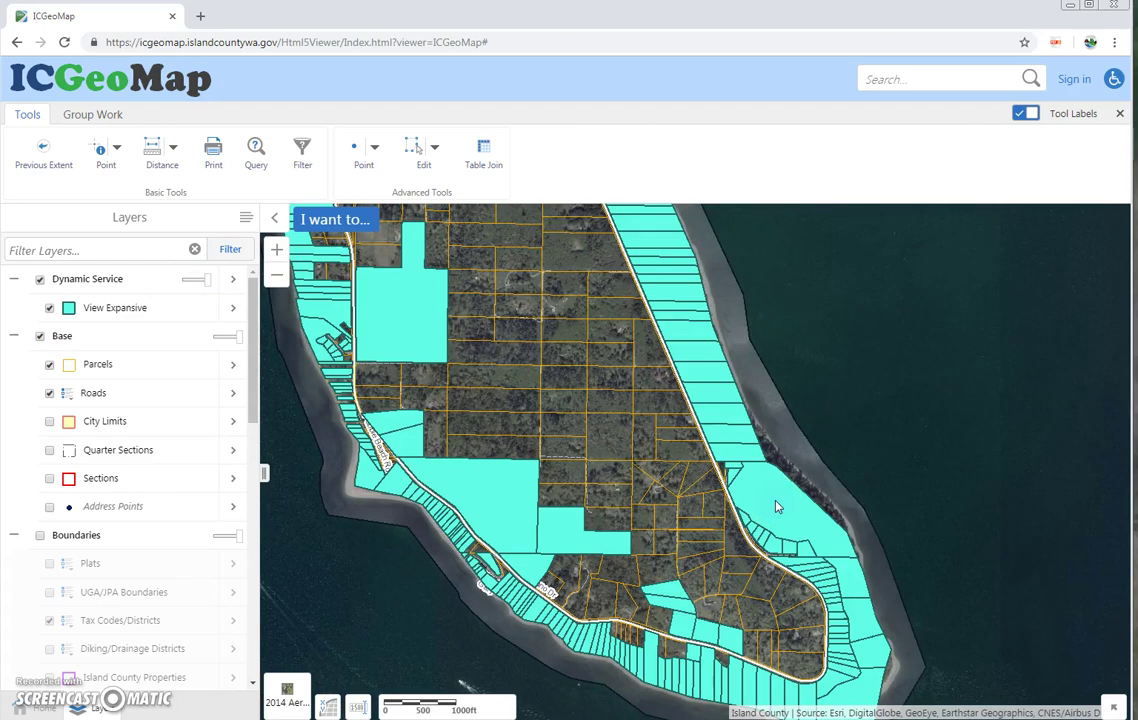
{"action": "left_click", "coordinate": [777, 507]}
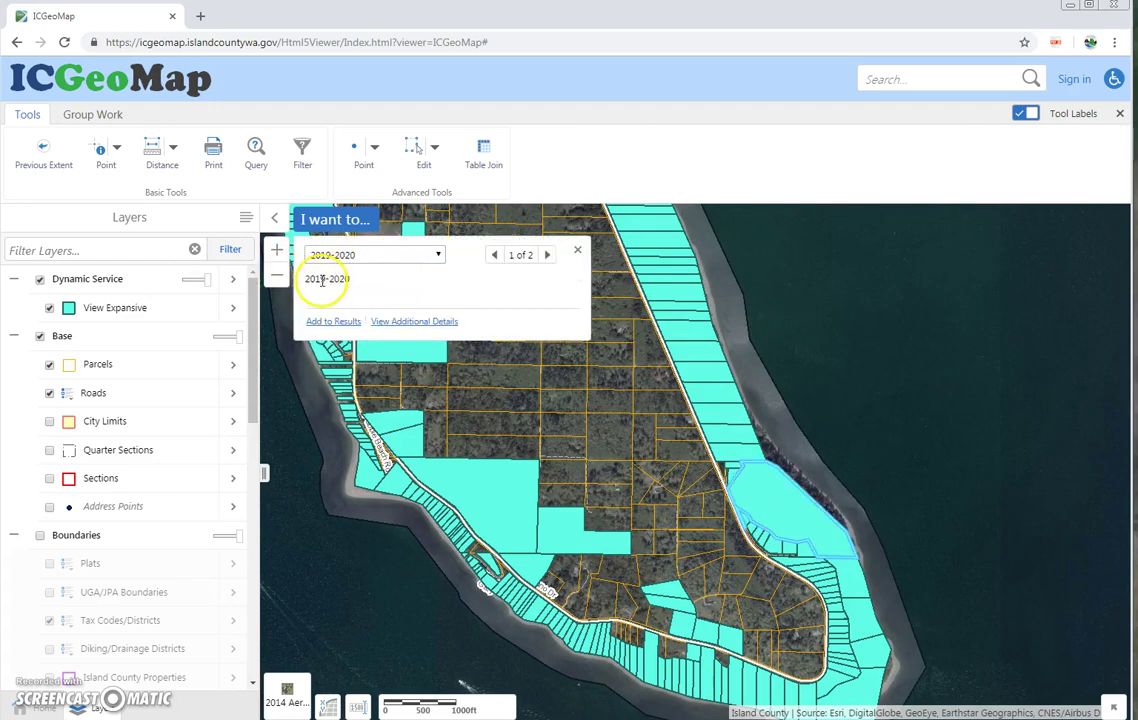
{"action": "left_click", "coordinate": [377, 322]}
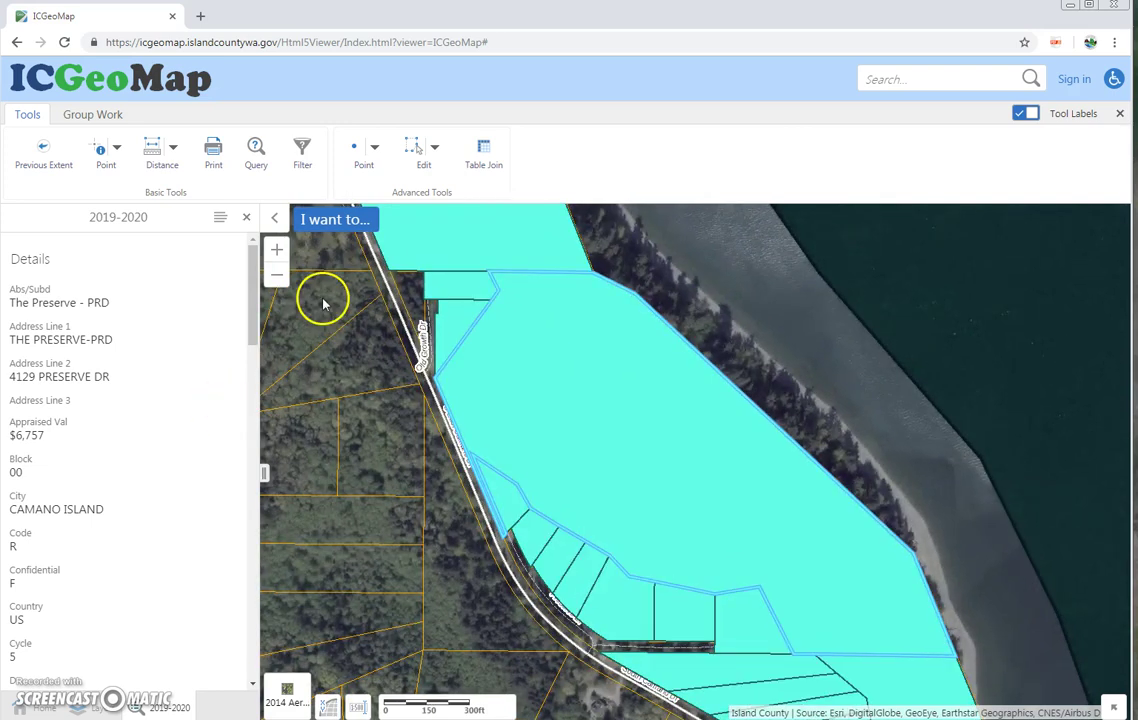
{"action": "mouse_move", "coordinate": [246, 256]}
{"action": "left_mouse_down"}
{"action": "mouse_move", "coordinate": [221, 622]}
{"action": "mouse_move", "coordinate": [250, 262]}
{"action": "left_mouse_up"}
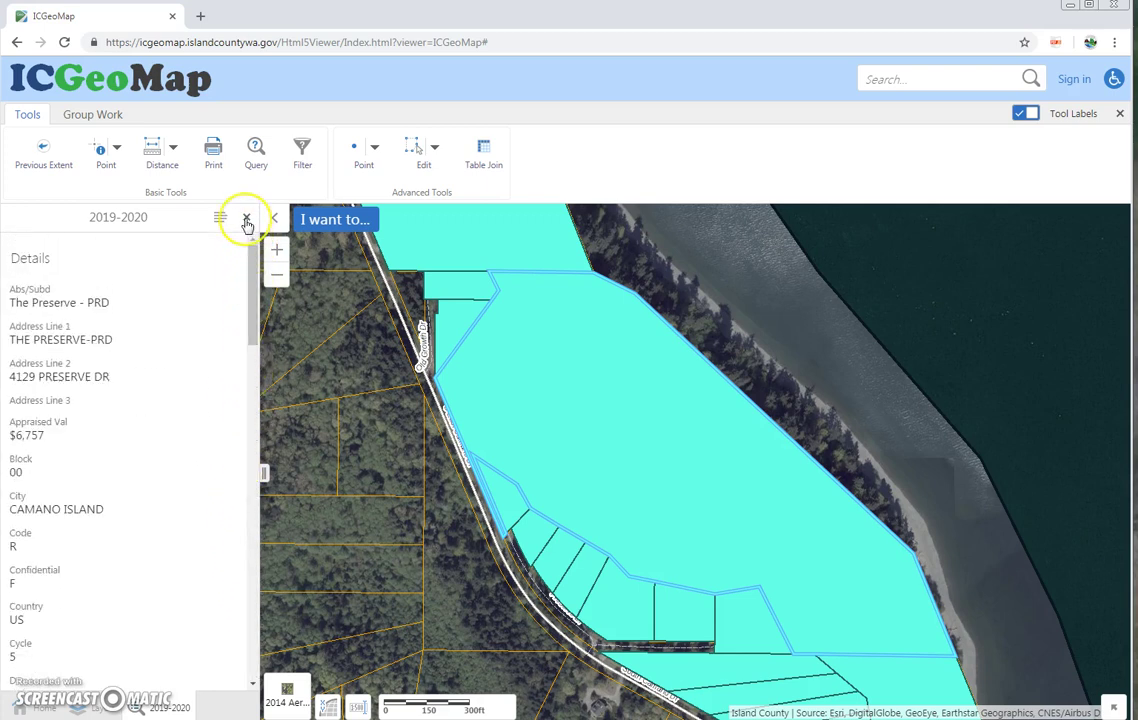
{"action": "left_click", "coordinate": [246, 219]}
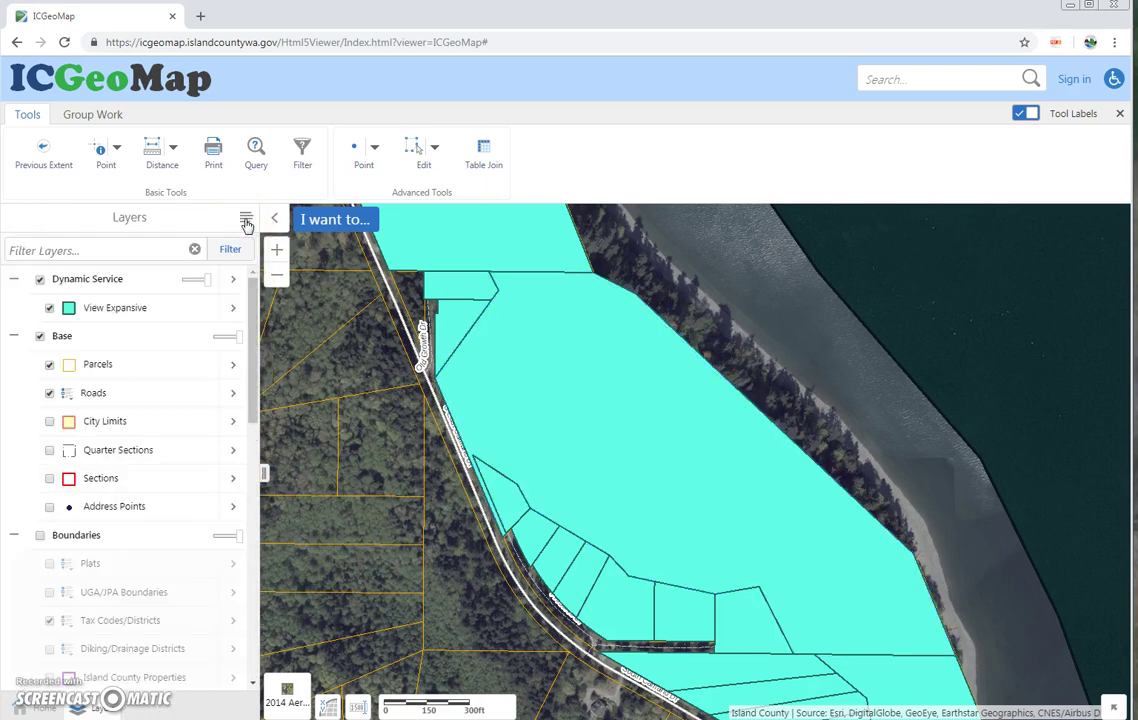
Identify the features within a large rectangle covering the central part of the islands.
{"action": "scroll", "coordinate": [922, 580], "scroll_direction": "down", "scroll_amount": 3}
{"action": "scroll", "coordinate": [925, 595], "scroll_direction": "down", "scroll_amount": 2}
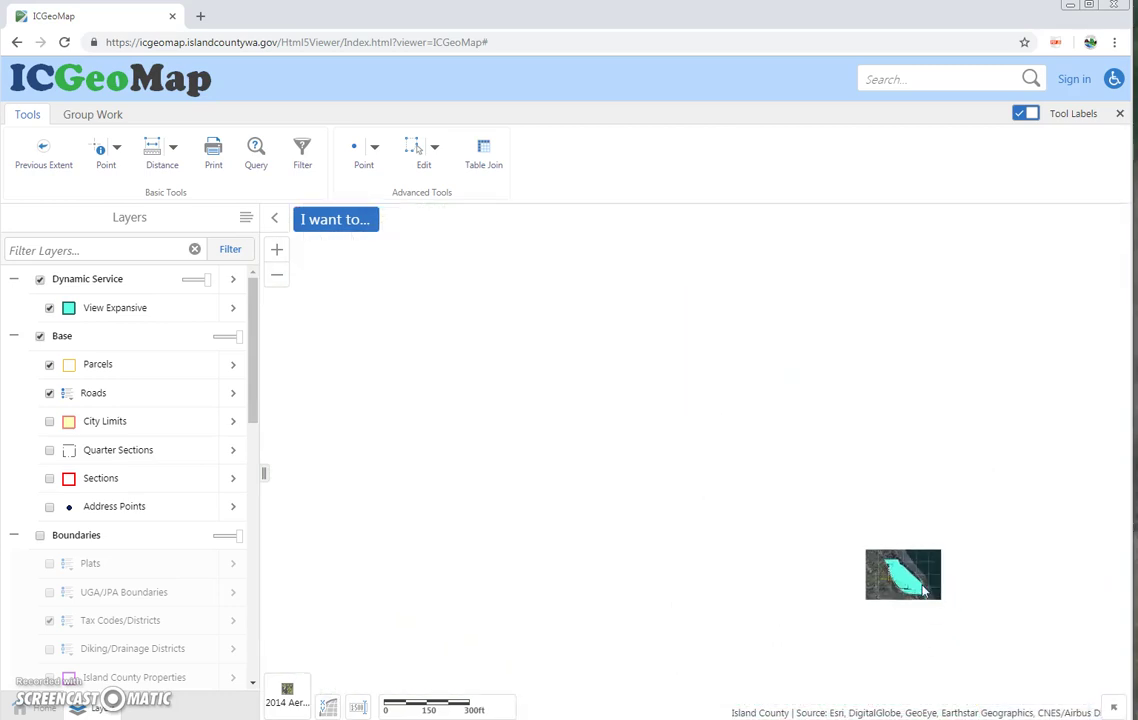
{"action": "scroll", "coordinate": [940, 635], "scroll_direction": "down", "scroll_amount": 2}
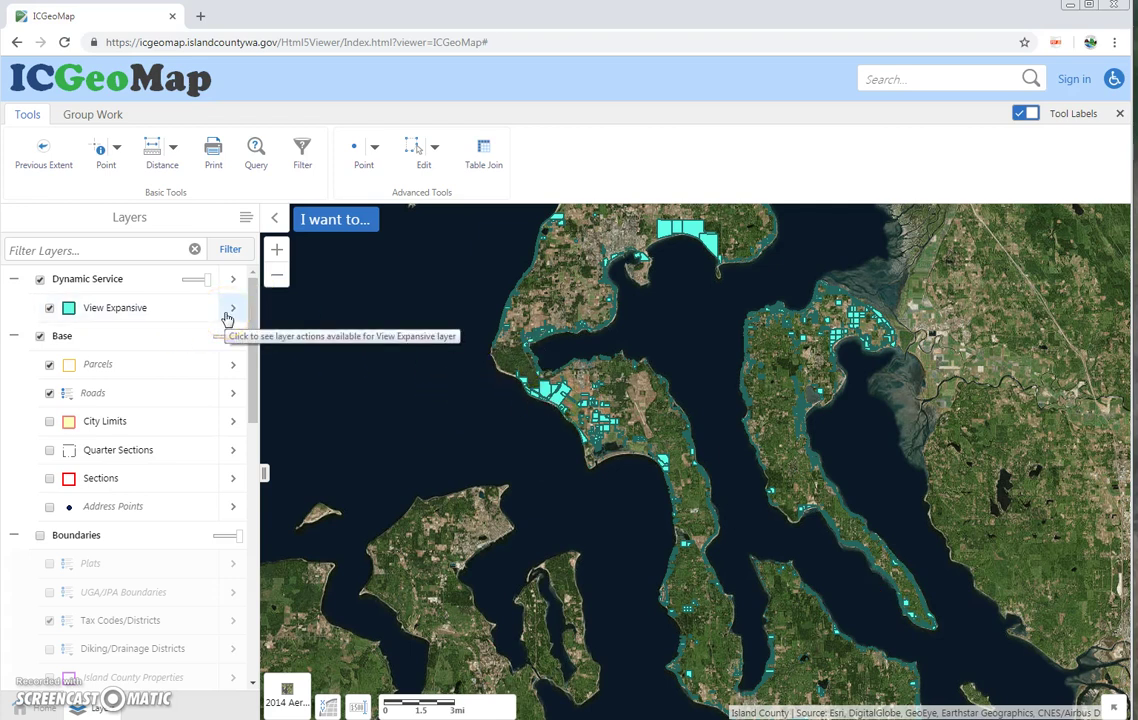
{"action": "left_click", "coordinate": [112, 147]}
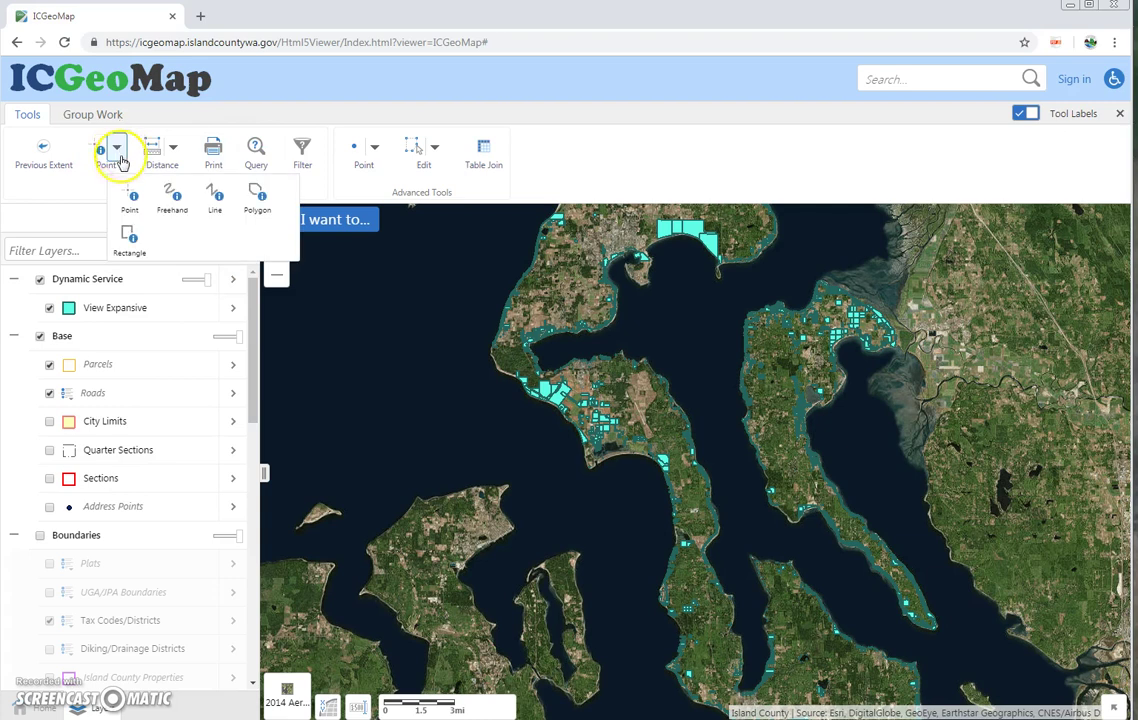
{"action": "left_click", "coordinate": [143, 238]}
{"action": "left_click_drag", "start_coordinate": [466, 262], "coordinate": [897, 582]}
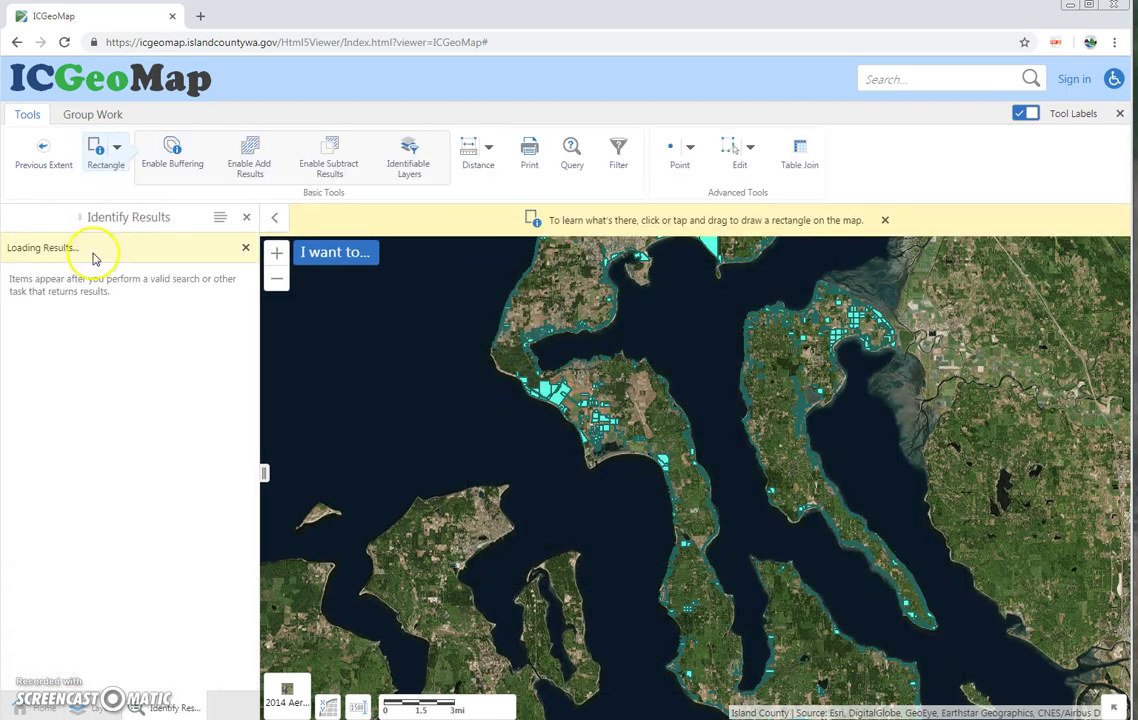
List the View Expansive results, check the available result actions, and return to the identify results overview.
{"action": "left_click", "coordinate": [176, 277]}
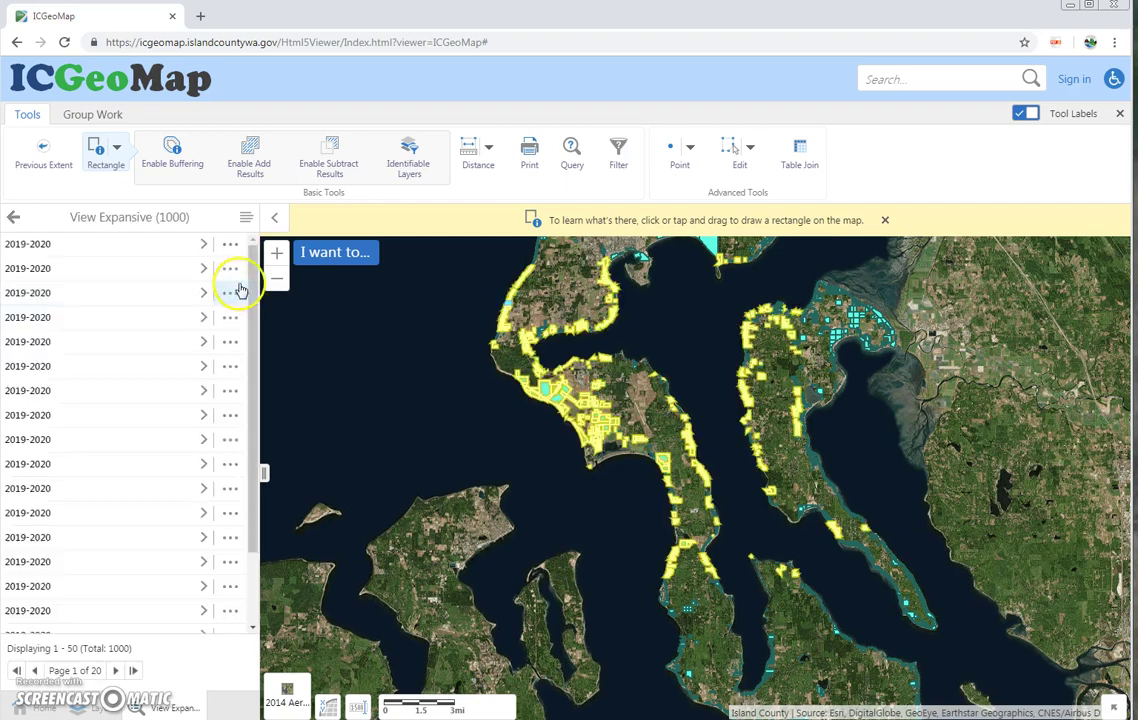
{"action": "left_click", "coordinate": [244, 217]}
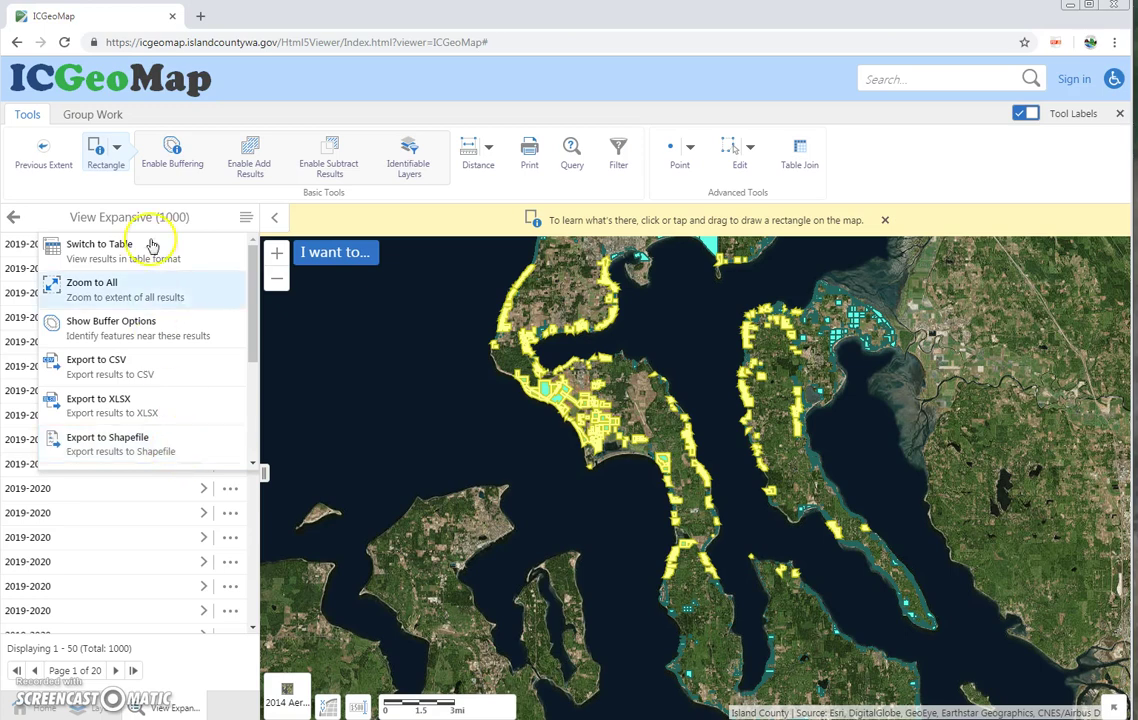
{"action": "left_click", "coordinate": [13, 217]}
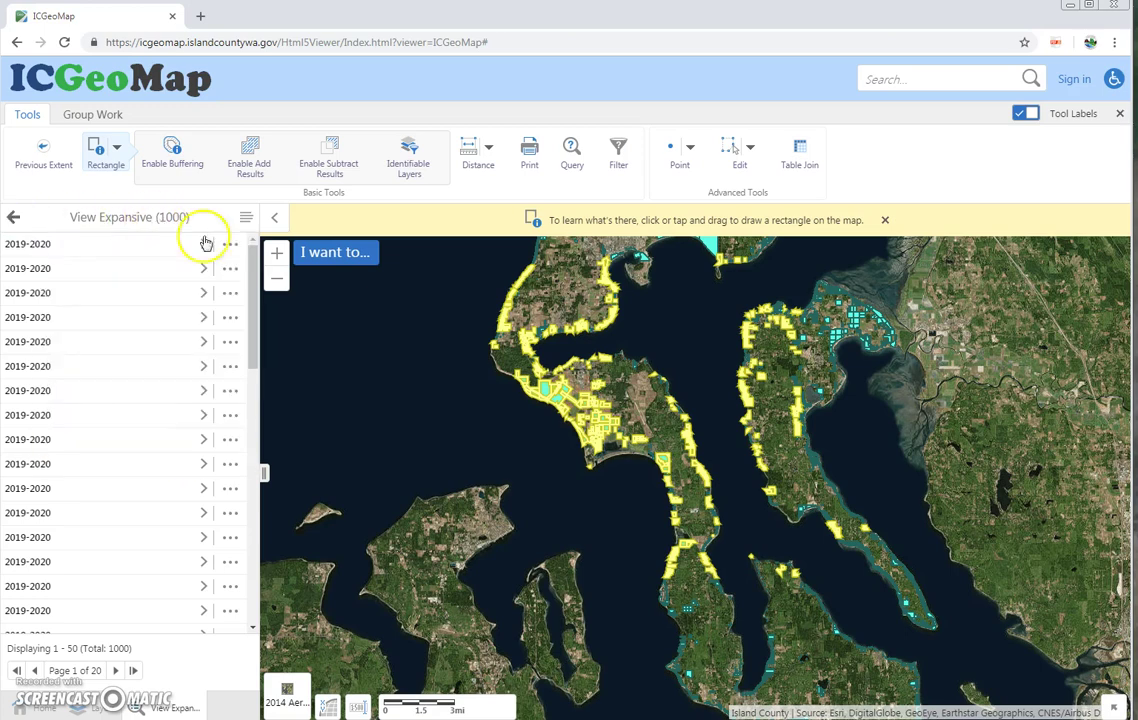
Clear the identify results, identify features within a smaller rectangle over the western shore's large parcels, and show the View Expansive export options.
{"action": "scroll", "coordinate": [557, 397], "scroll_direction": "up", "scroll_amount": 3}
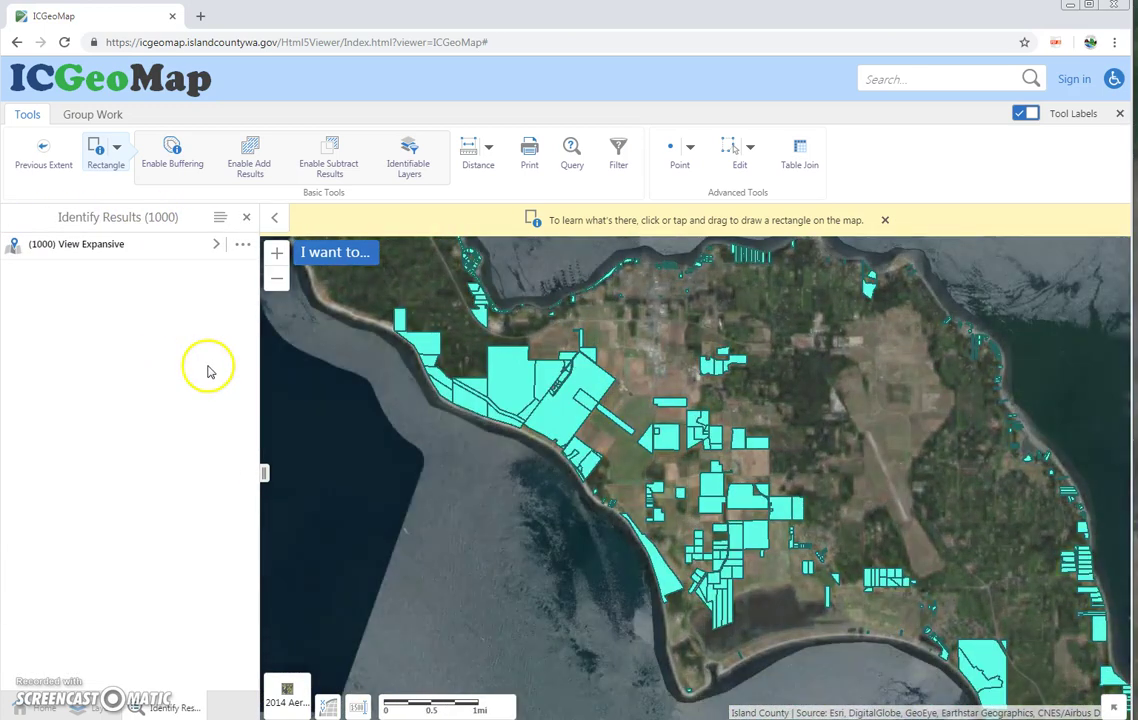
{"action": "left_click", "coordinate": [245, 218]}
{"action": "left_click_drag", "start_coordinate": [465, 295], "coordinate": [842, 572]}
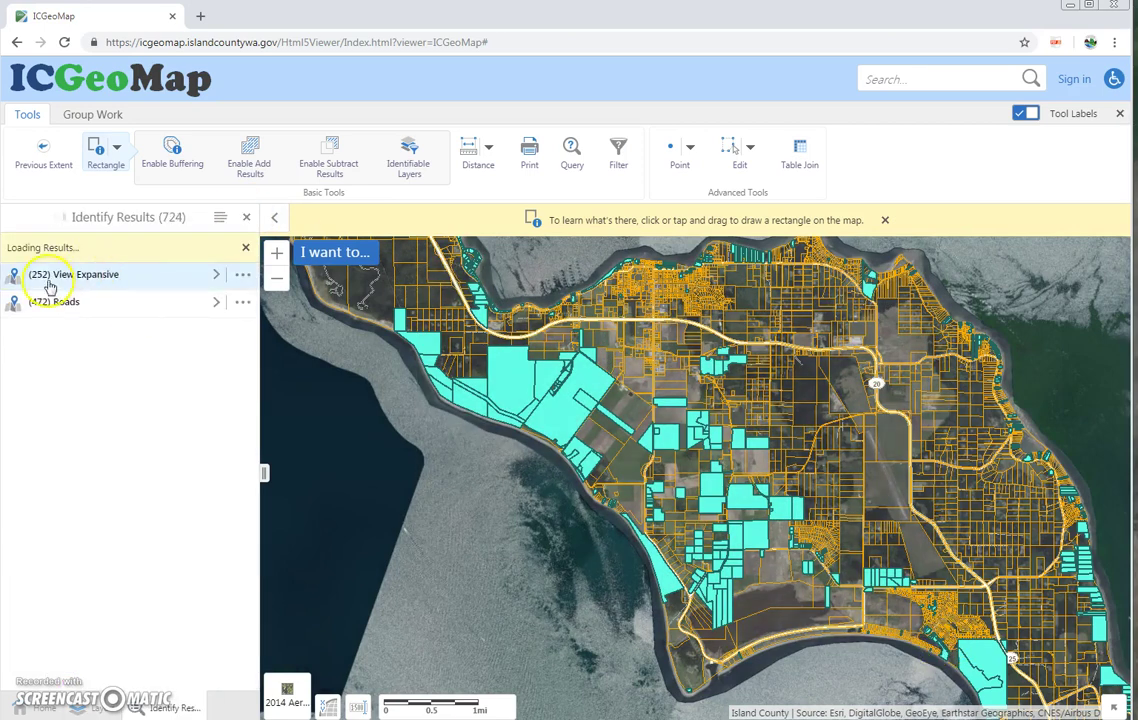
{"action": "left_click", "coordinate": [243, 274]}
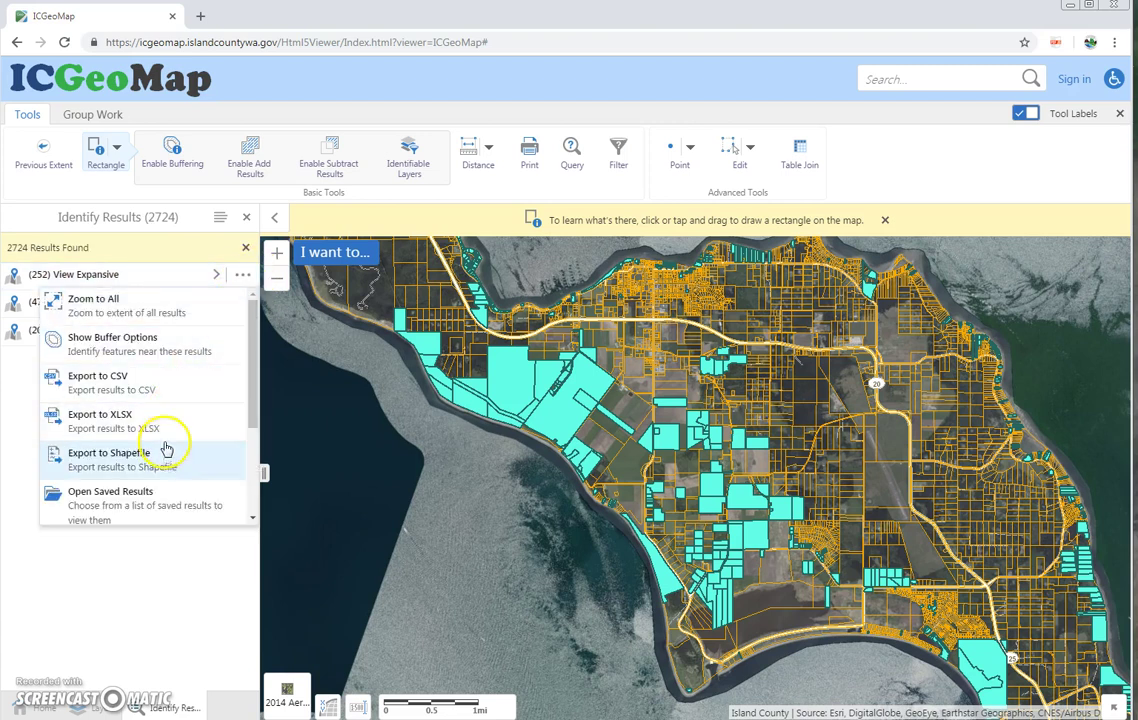